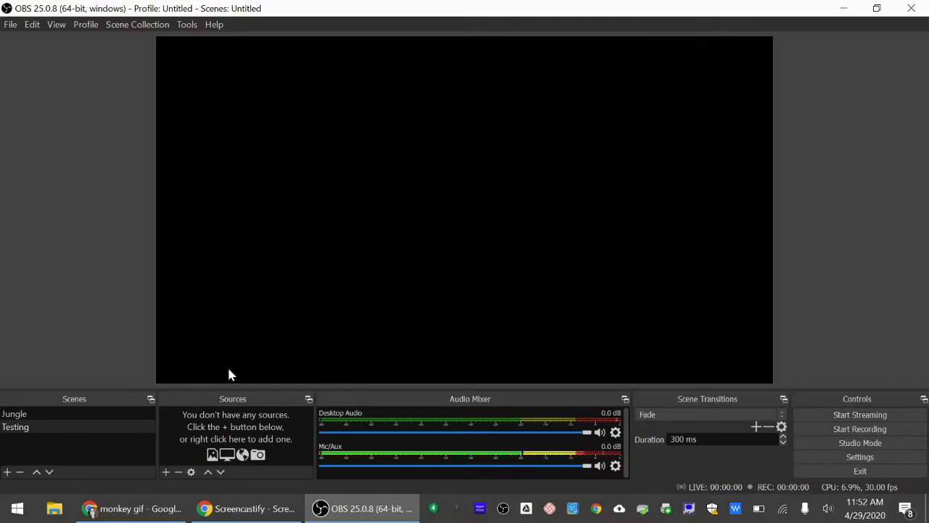
Add a new video capture device source to the Testing scene, using the Integrated Webcam as its device.
left_click(167, 475)
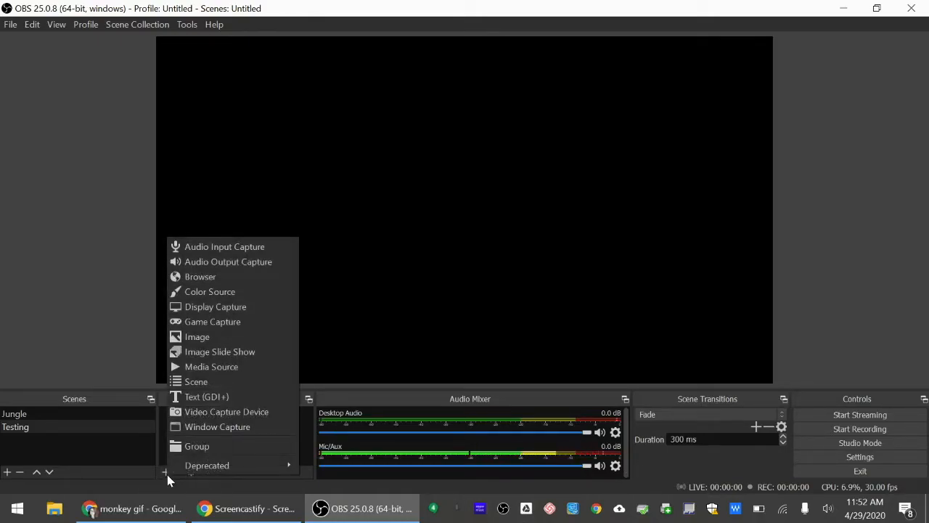
left_click(216, 412)
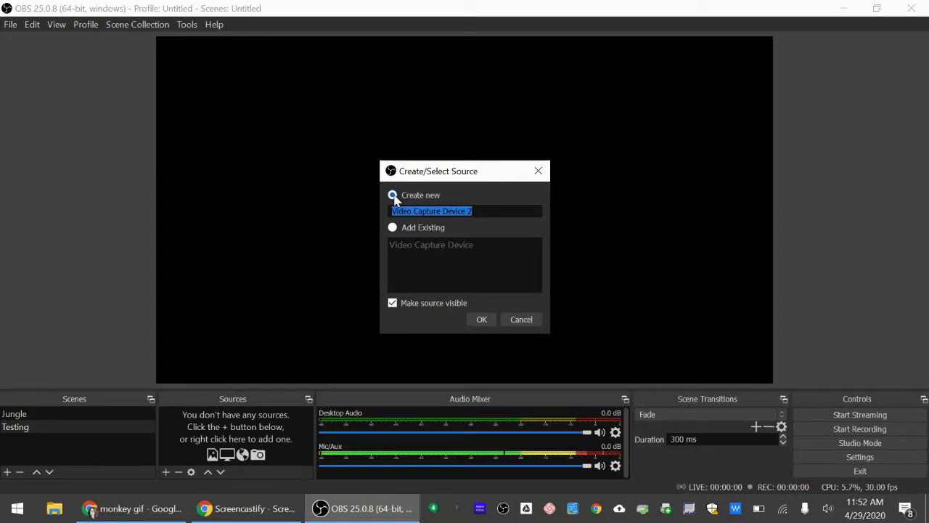
left_click(483, 321)
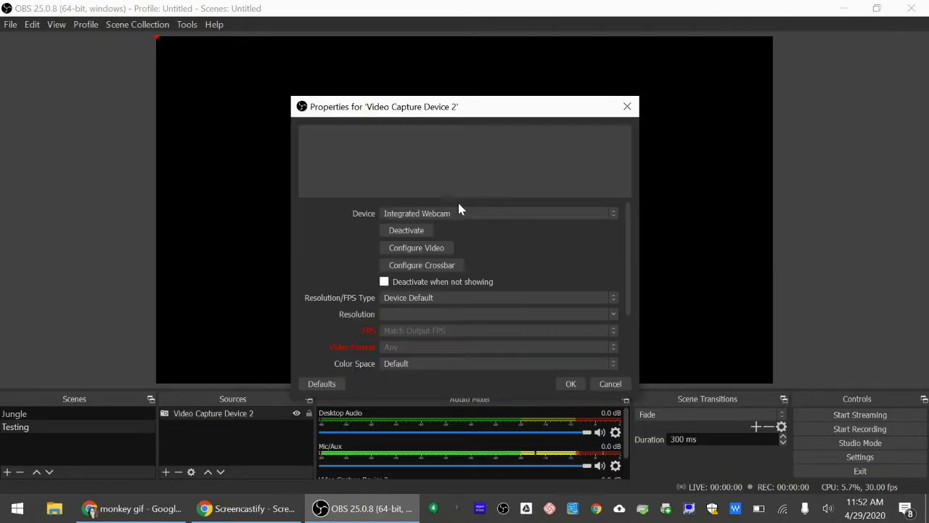
left_click(415, 213)
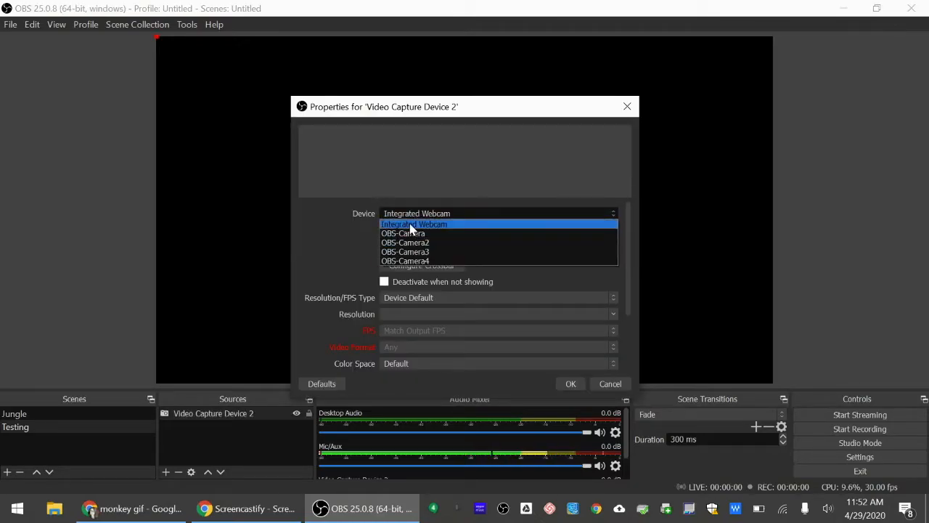
left_click(411, 225)
left_click(571, 384)
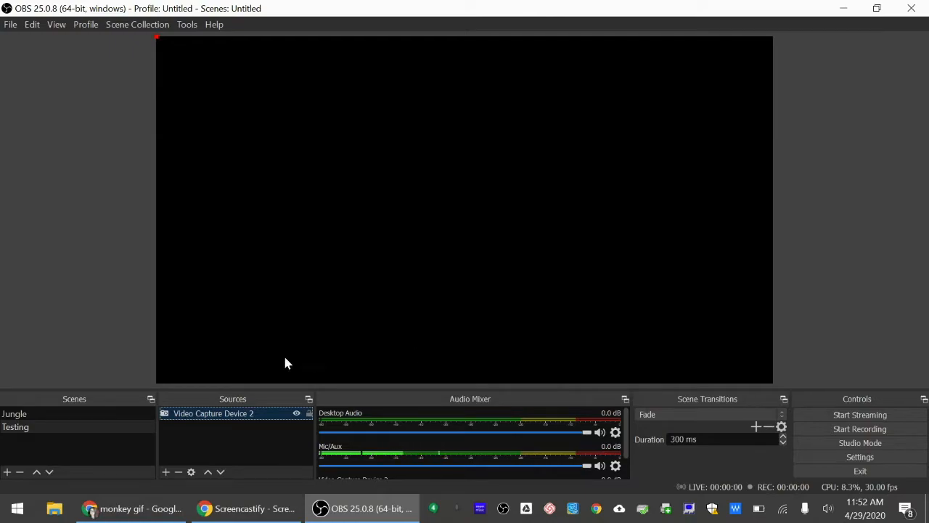
Remove the newly added Video Capture Device 2 source from the Testing scene.
right_click(260, 414)
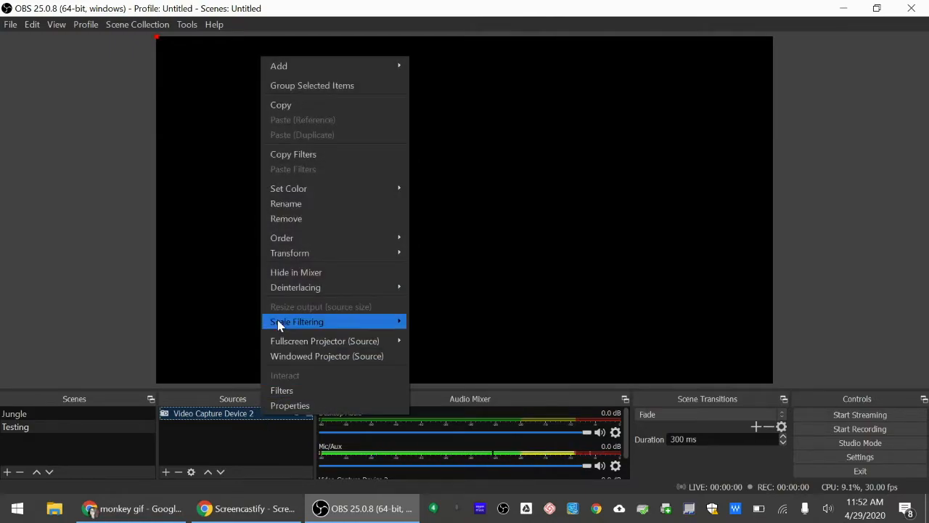
left_click(288, 219)
left_click(528, 278)
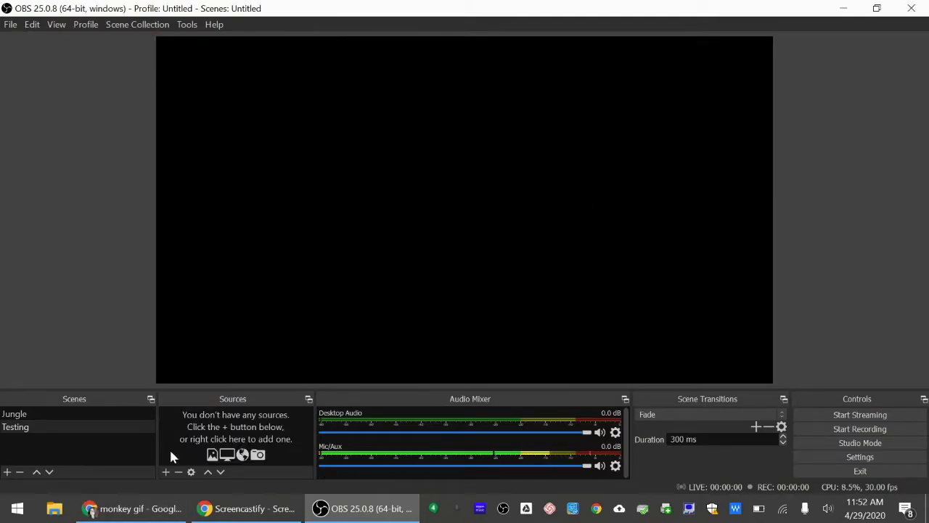
Add the existing Video Capture Device source to the Testing scene and keep it visible.
left_click(166, 472)
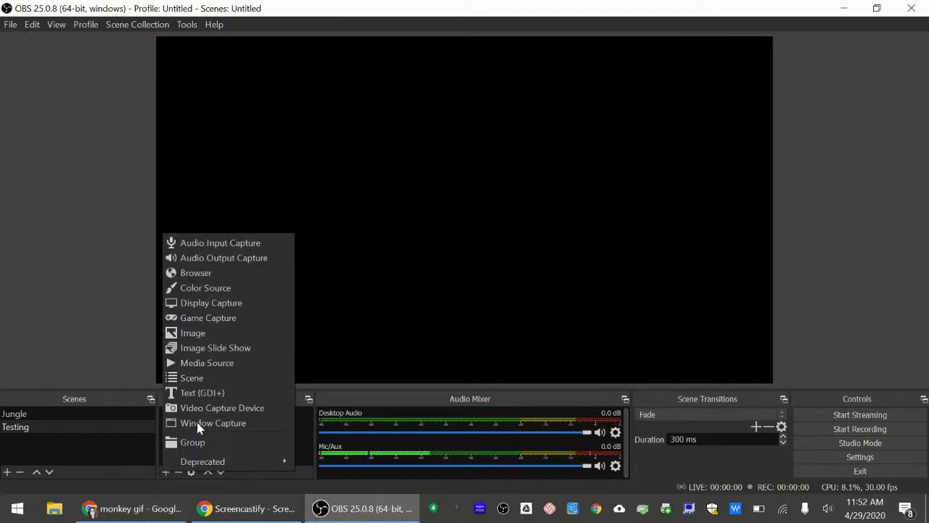
left_click(216, 408)
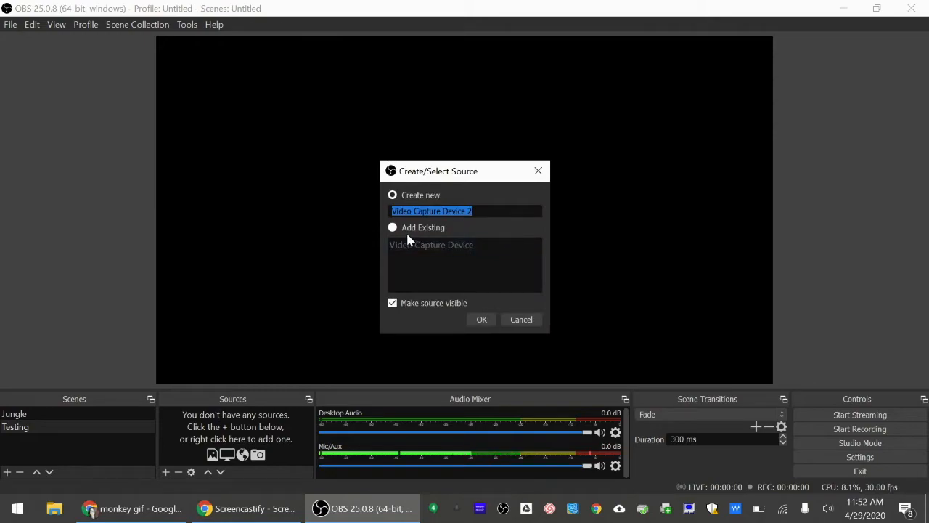
left_click(393, 228)
left_click(413, 248)
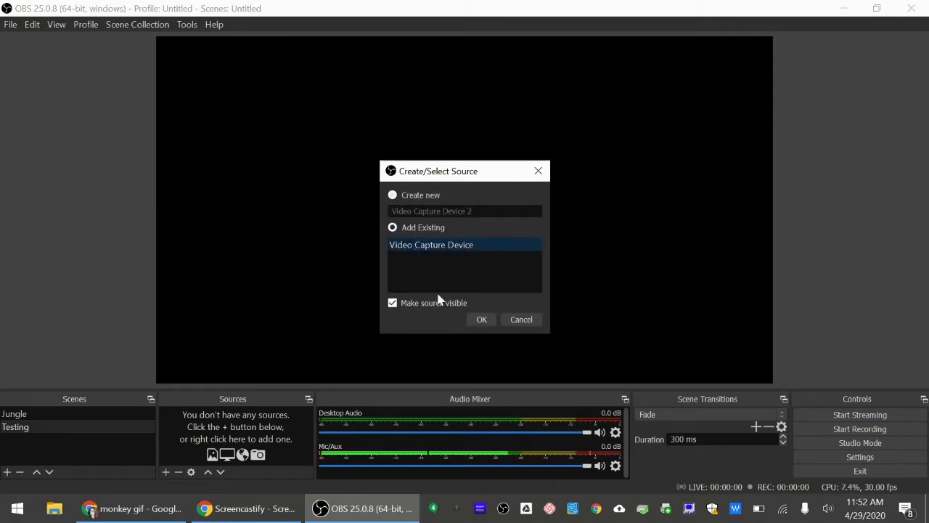
left_click(482, 321)
Move and enlarge the webcam picture until it covers the whole canvas, extending past the canvas's right edge.
left_click_drag(381, 139, 467, 193)
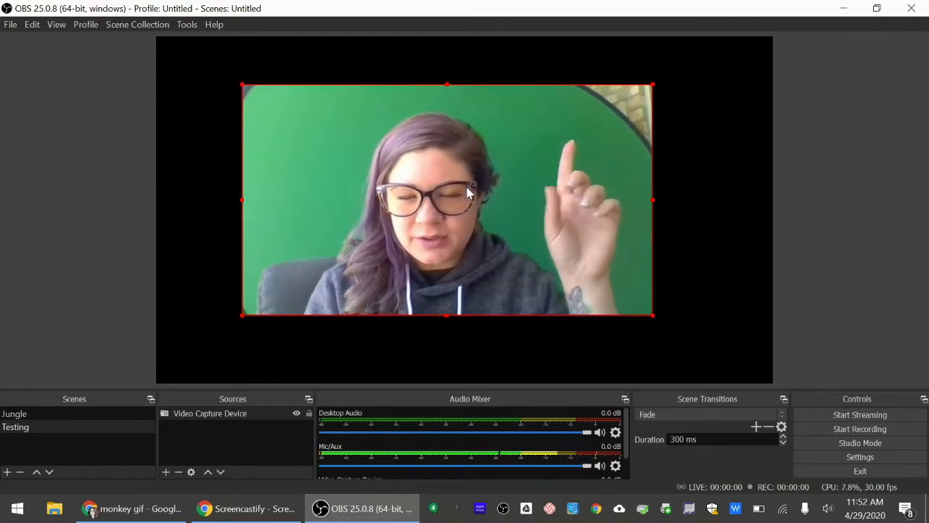
left_click_drag(653, 87, 724, 123)
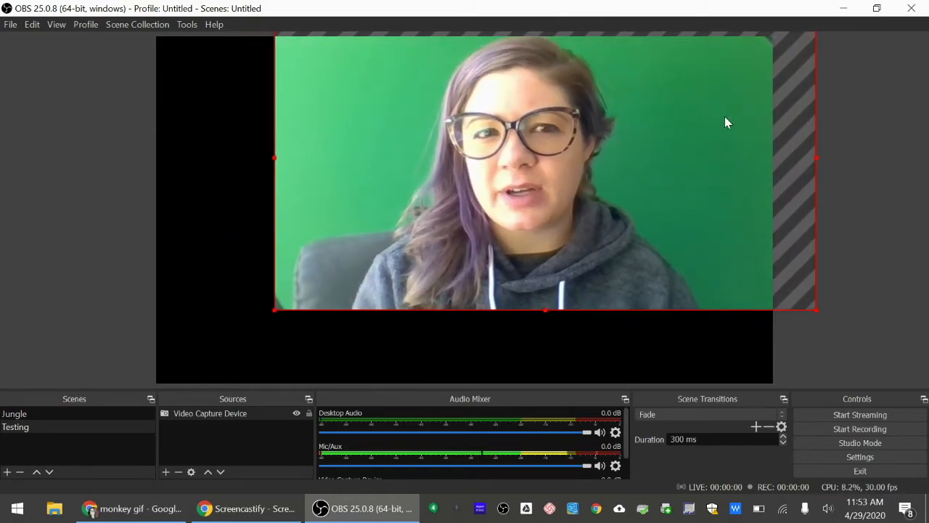
left_click_drag(270, 311, 114, 365)
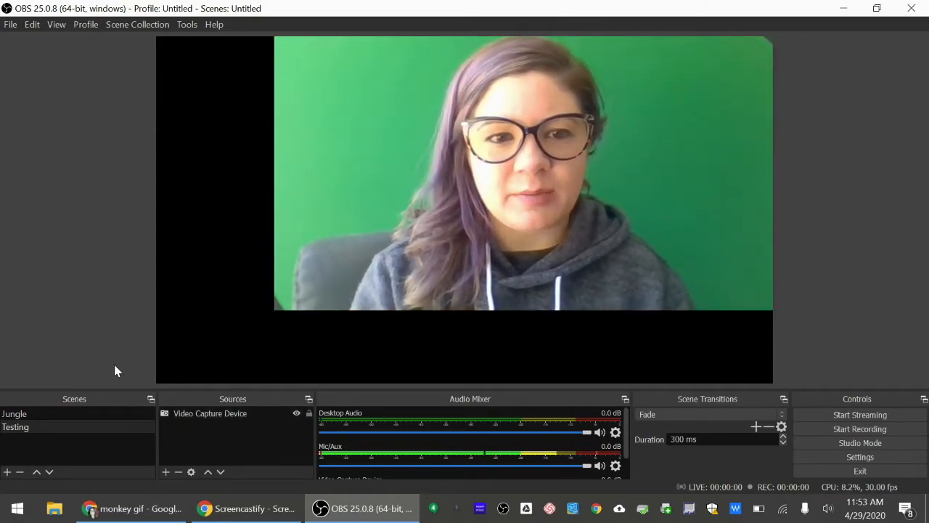
left_click(273, 309)
left_click_drag(268, 308, 140, 361)
left_click_drag(447, 279, 461, 273)
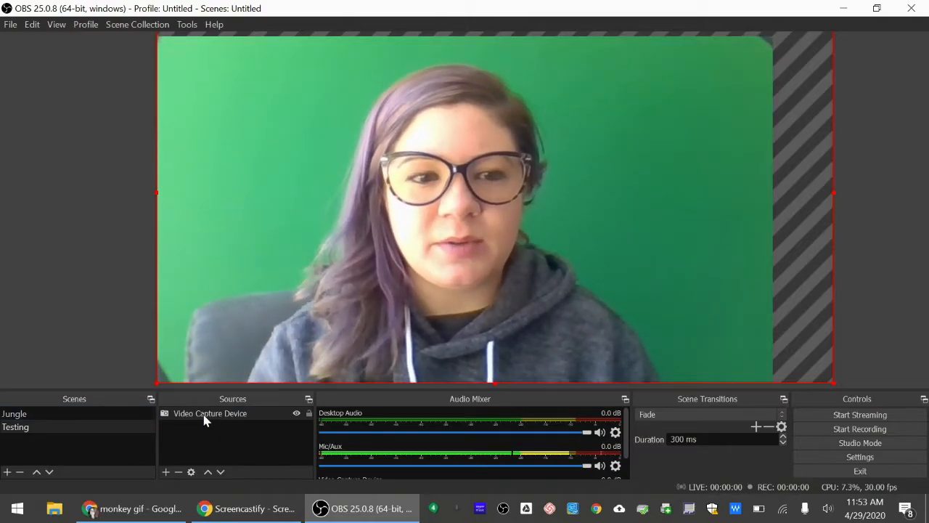
Add a Chroma Key effect filter to the Video Capture Device source.
right_click(204, 419)
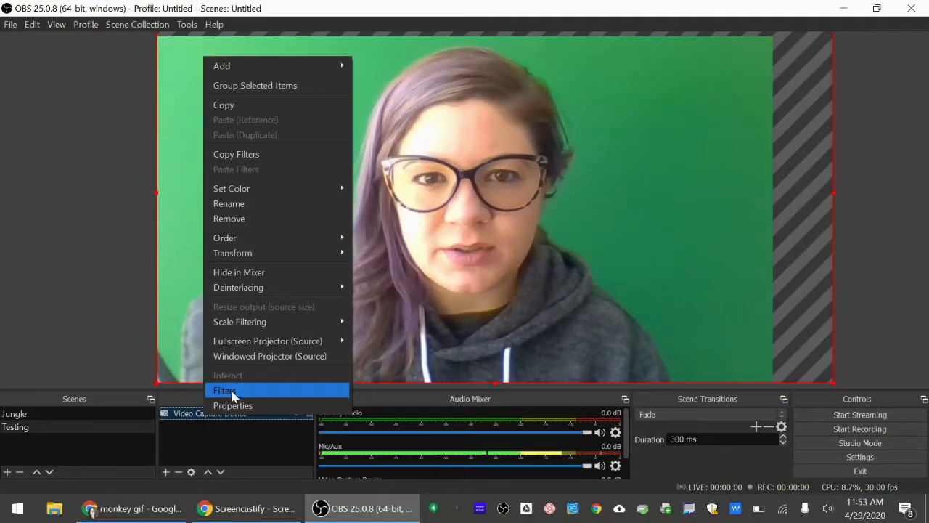
left_click(232, 393)
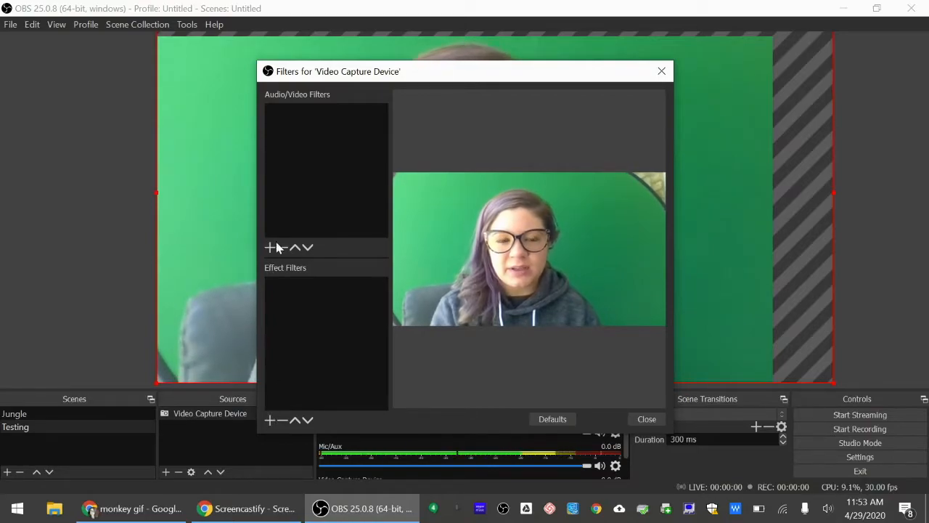
left_click(270, 421)
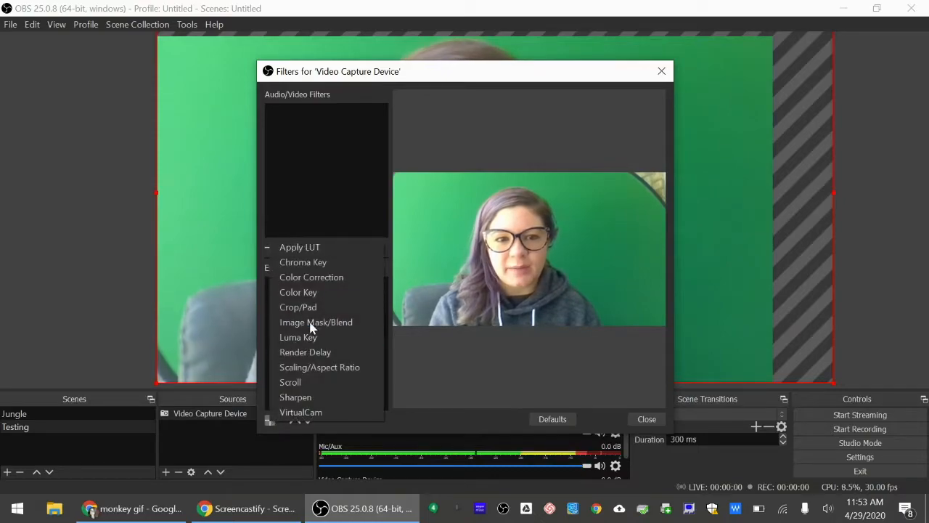
left_click(310, 262)
left_click(443, 275)
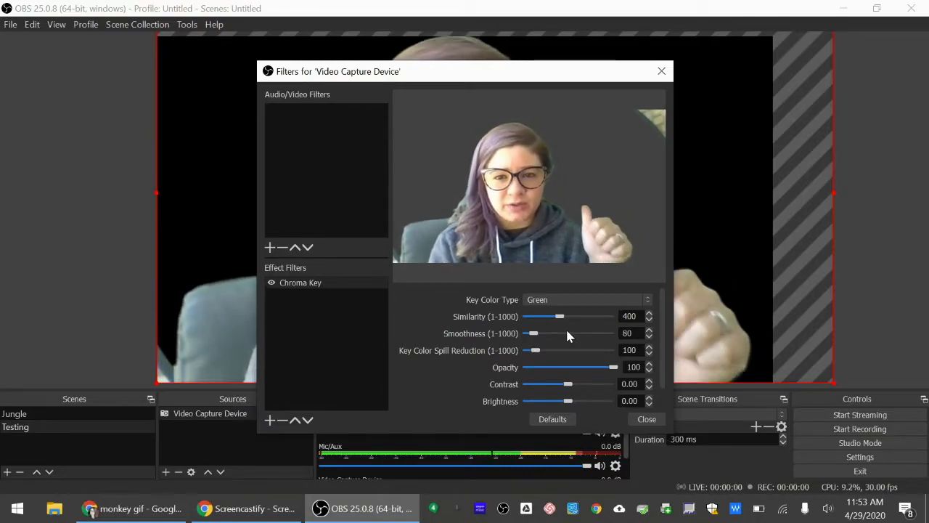
Keep the chroma key's color type at Green, set its similarity to about 409, and close the filters.
left_click(565, 299)
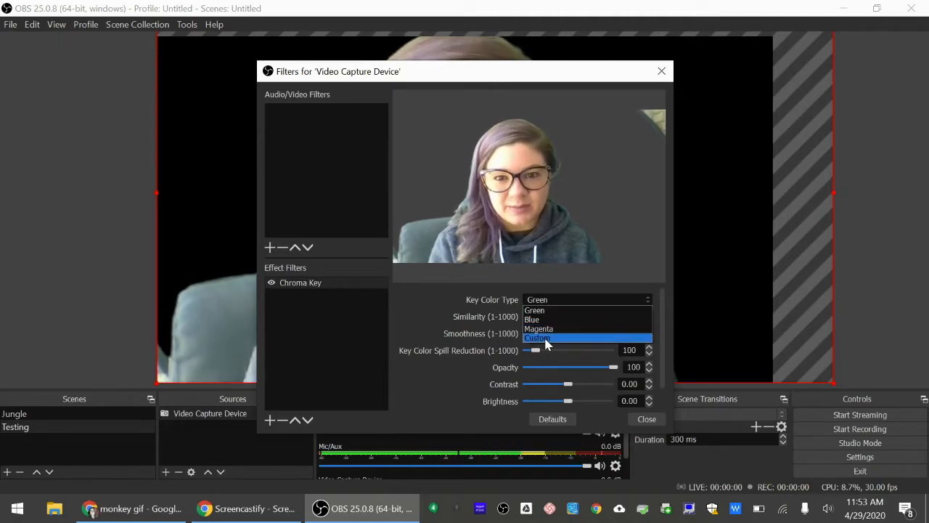
left_click(529, 310)
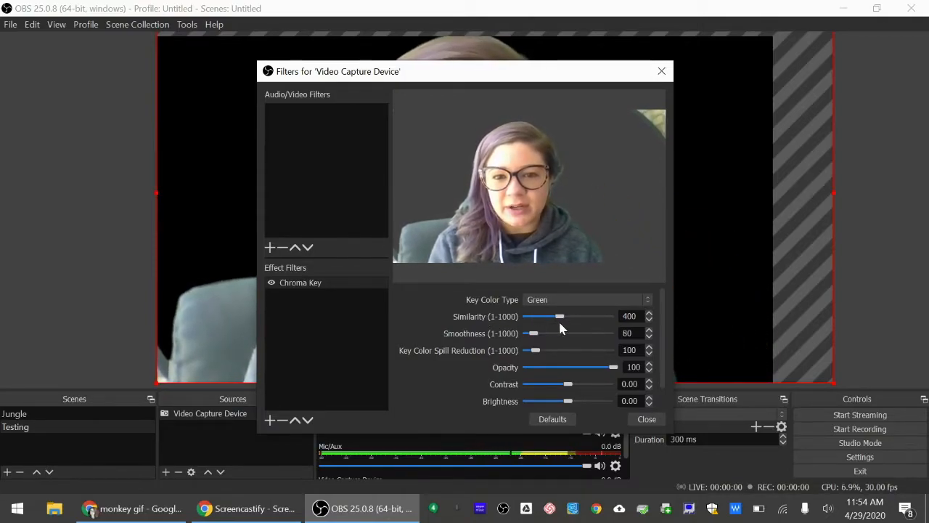
mouse_move(560, 316)
left_mouse_down()
mouse_move(537, 320)
mouse_move(560, 323)
left_mouse_up()
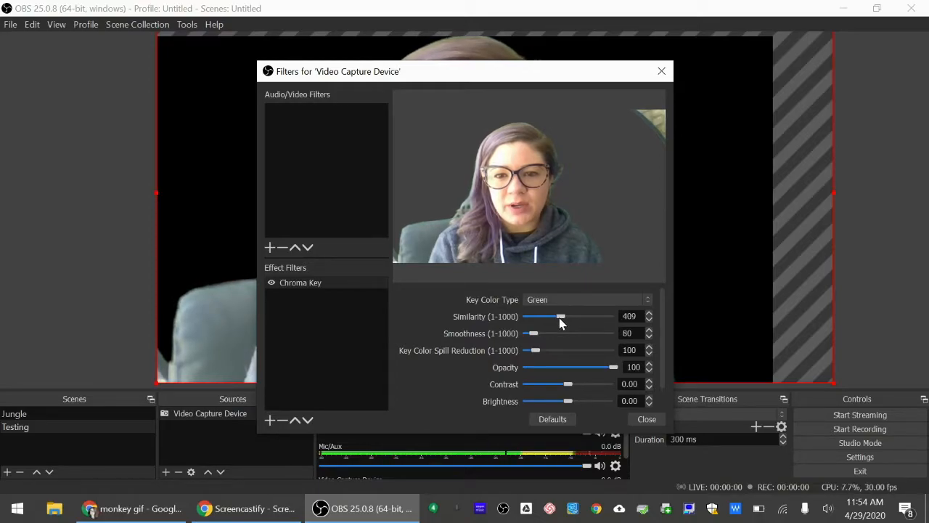
left_click(645, 419)
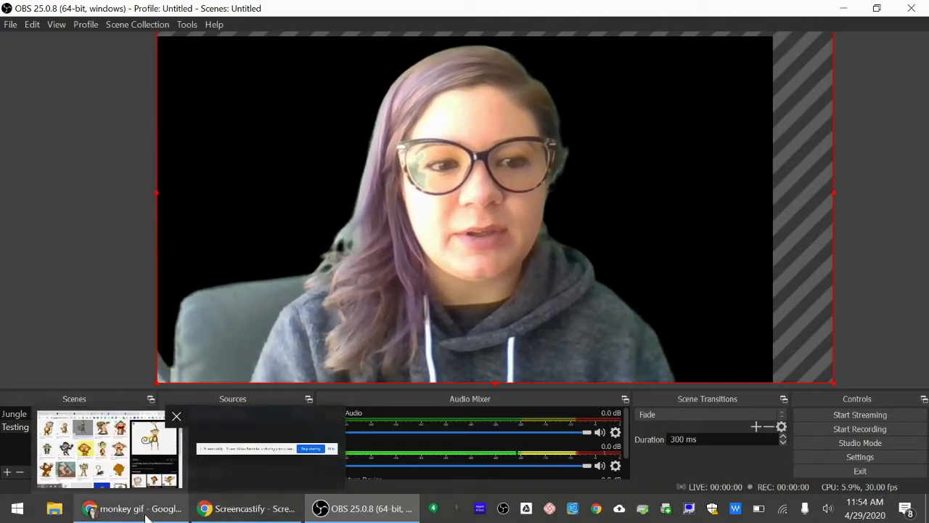
Switch to Chrome and examine the open Canva design, the overview of all designs and the available new design types.
left_click(92, 511)
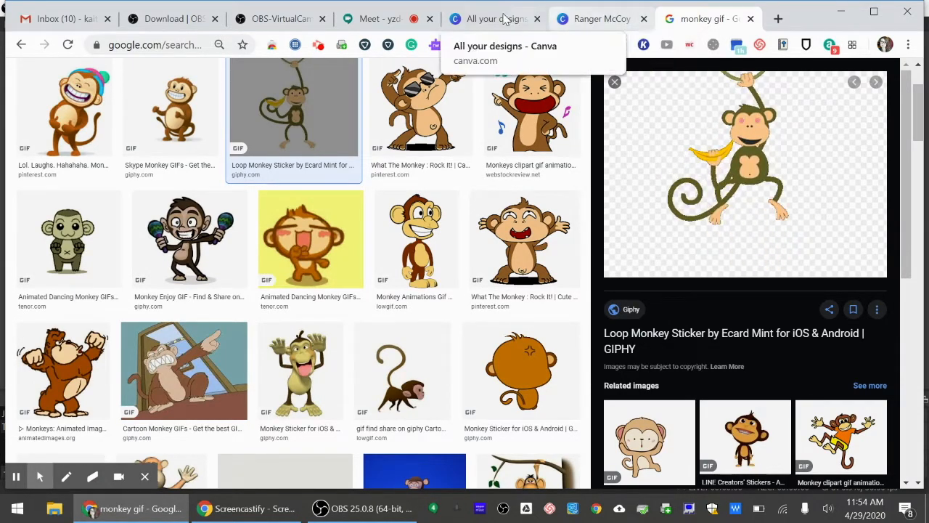
left_click(597, 20)
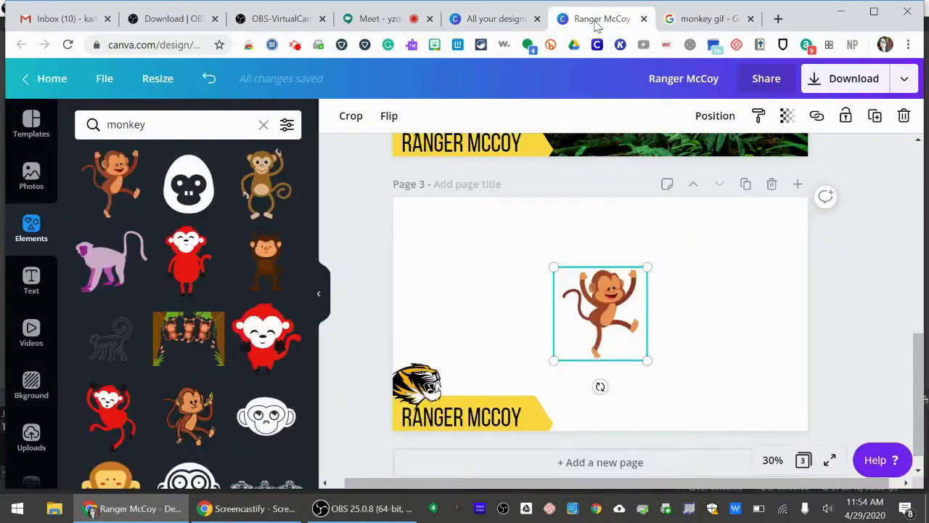
left_click(493, 21)
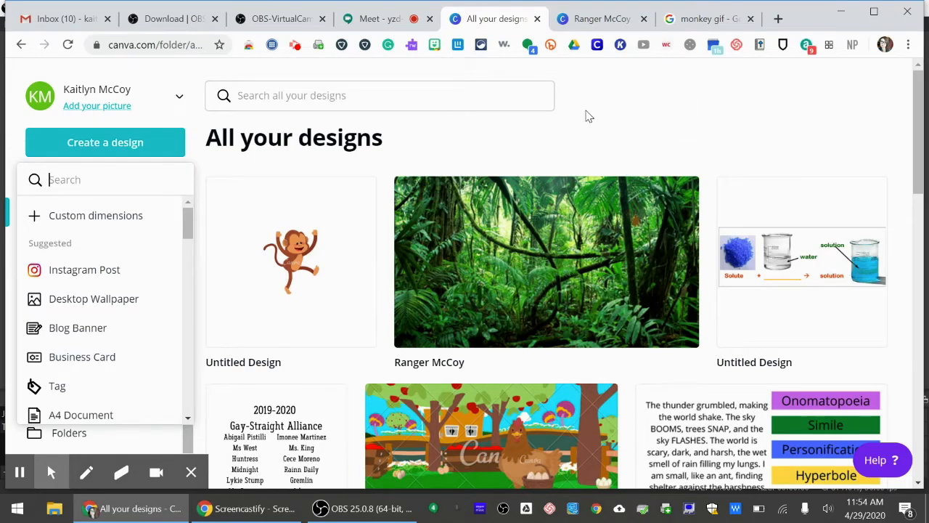
left_click(103, 144)
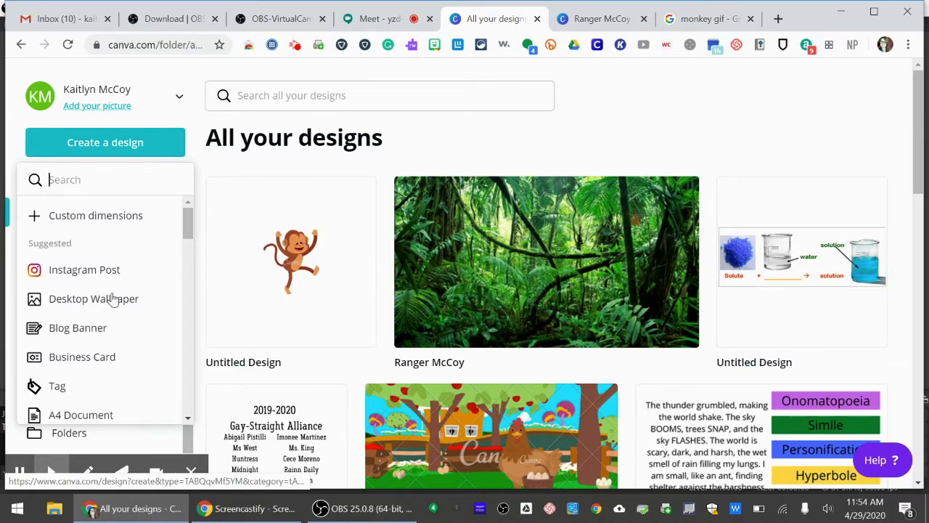
Download only page 1, the plain jungle background, of the open Canva design as a PNG.
left_click(603, 22)
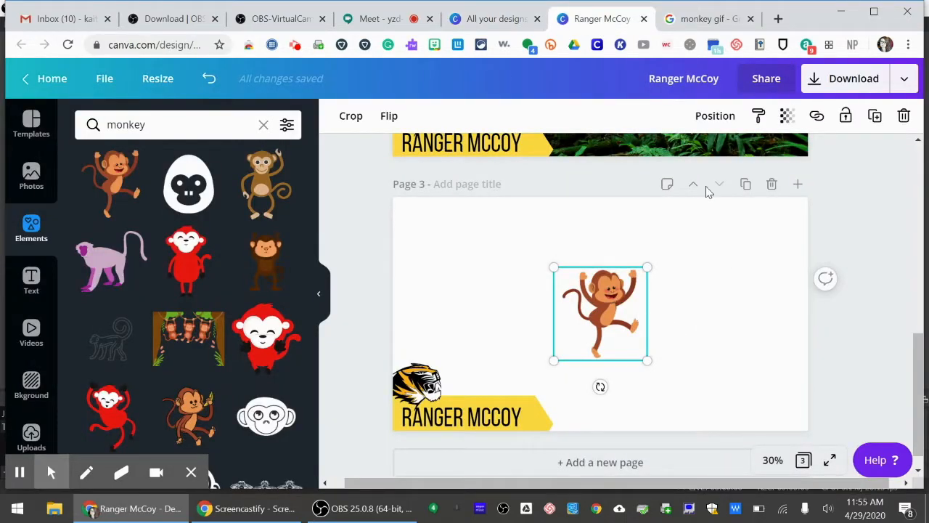
scroll(711, 274, "up", 10)
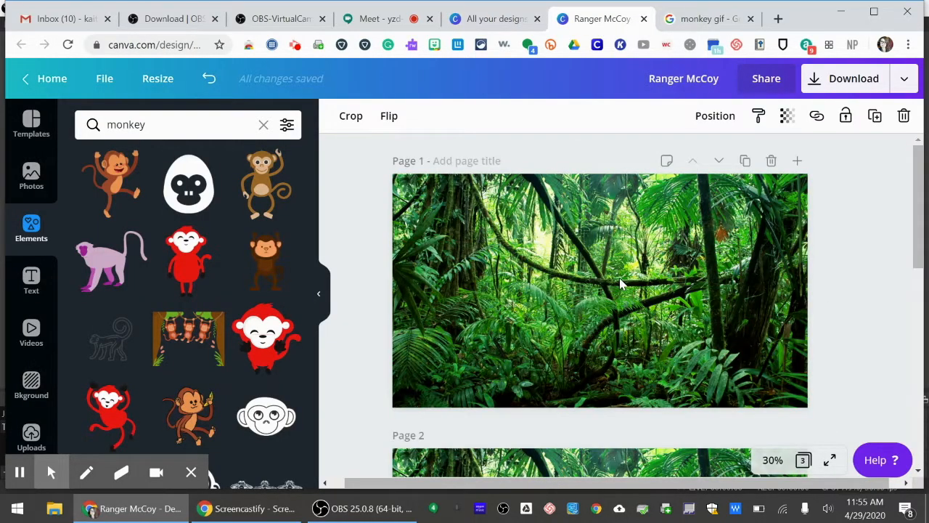
left_click(846, 85)
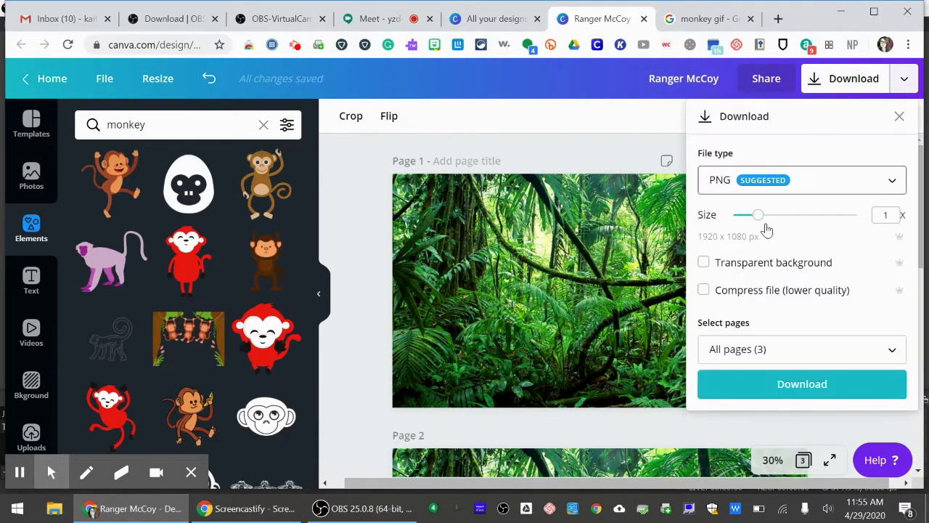
left_click(748, 350)
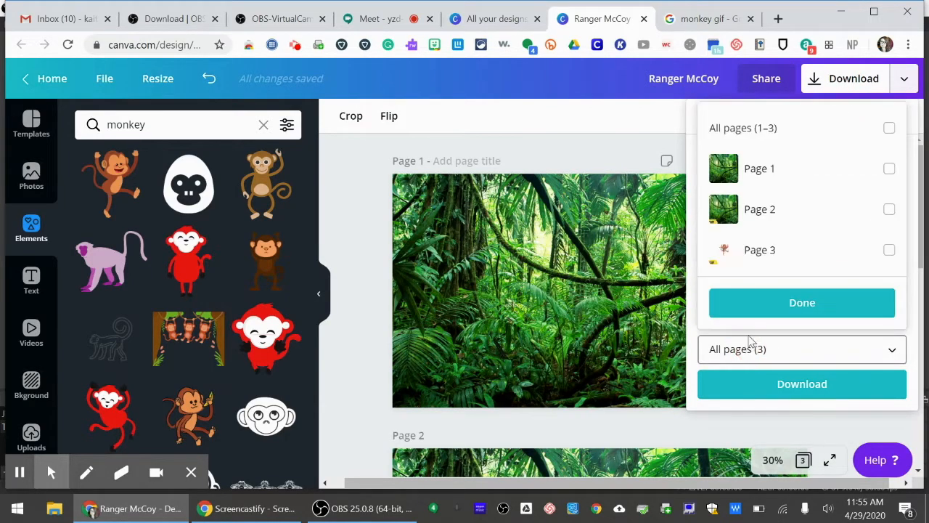
left_click(890, 169)
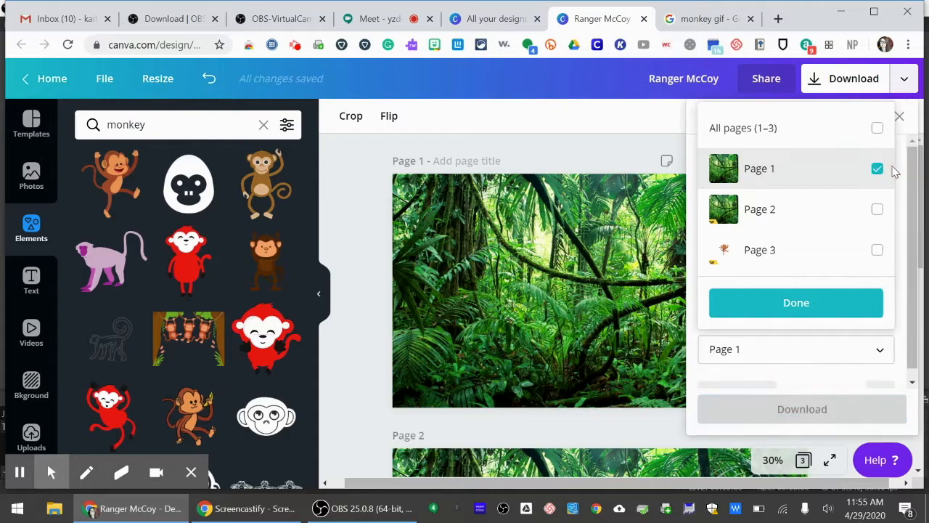
left_click(791, 311)
left_click(744, 396)
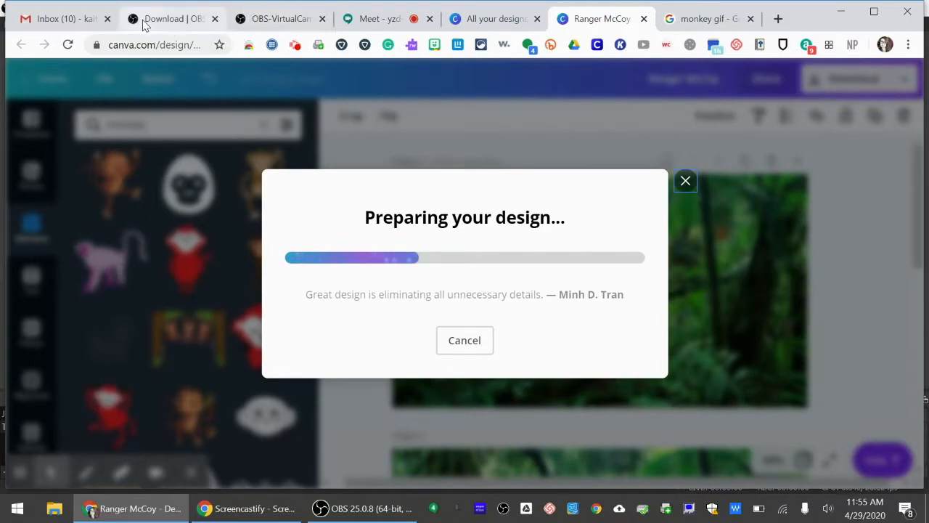
Switch to OBS and add a new visible Image source using the jungle background PNG just downloaded from Canva.
left_click(378, 514)
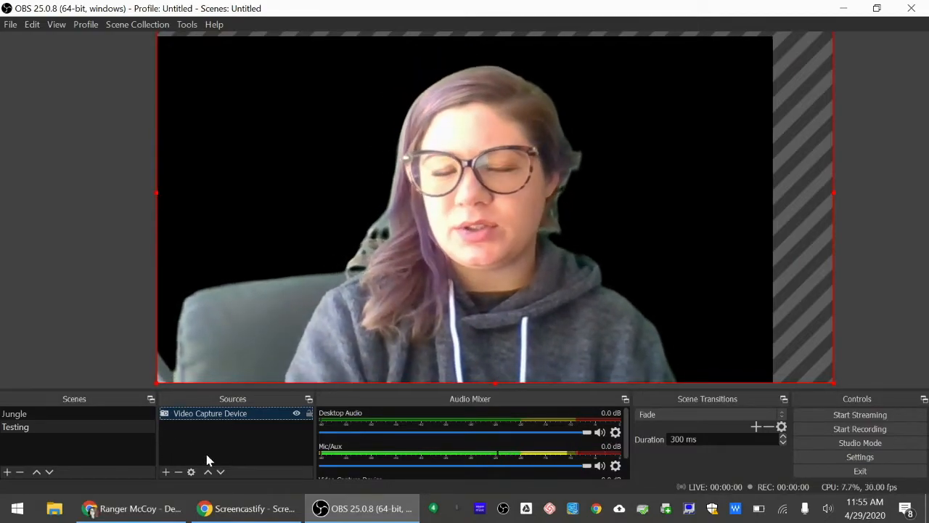
left_click(167, 472)
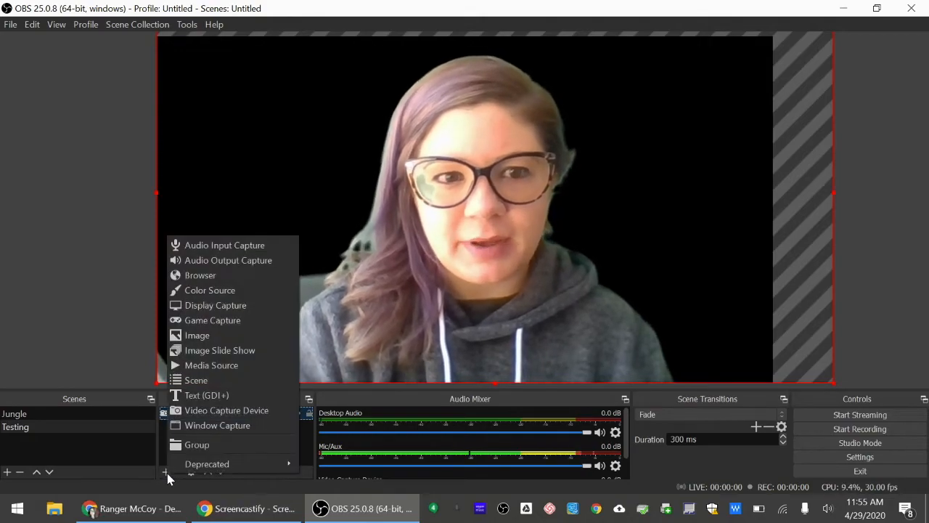
left_click(203, 338)
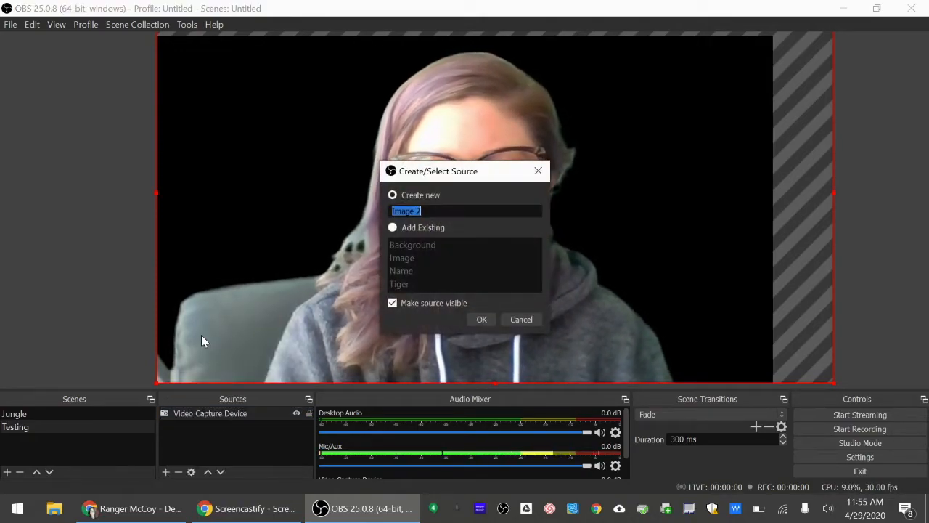
left_click(472, 320)
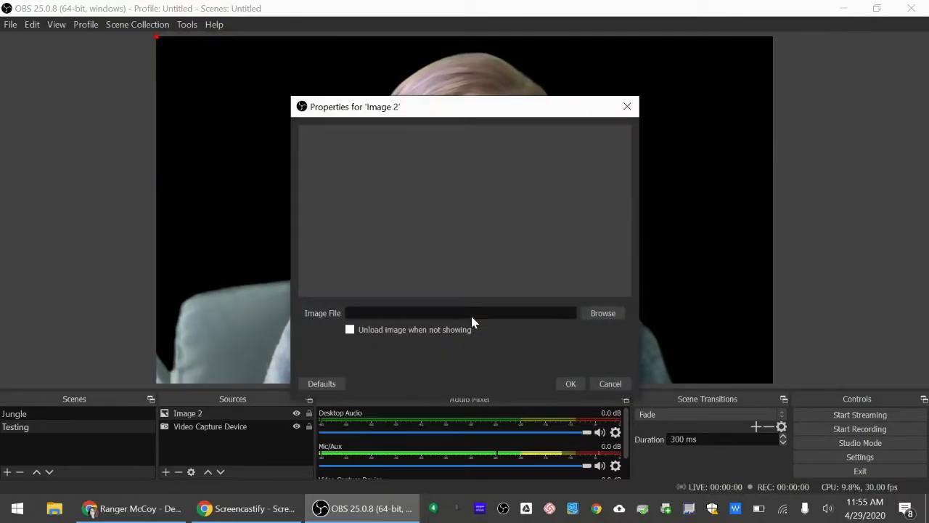
left_click(597, 315)
double_click(476, 207)
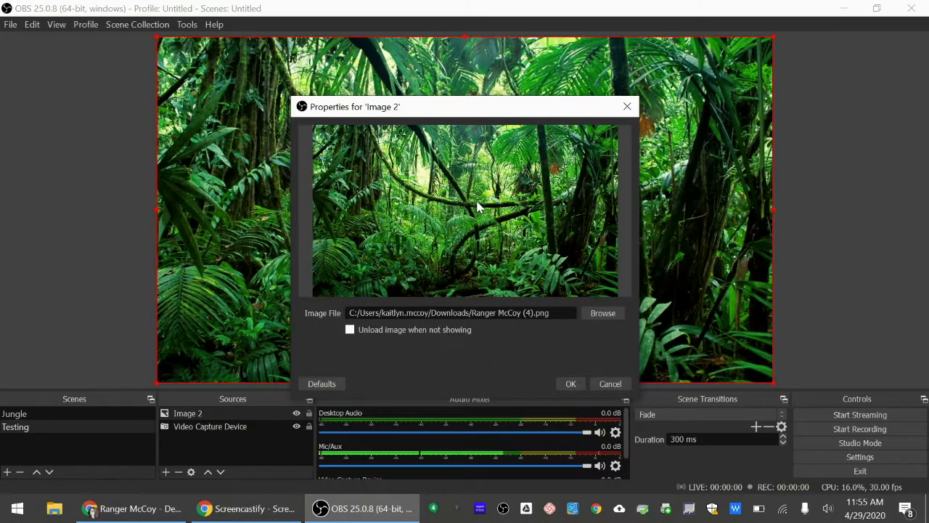
left_click(572, 384)
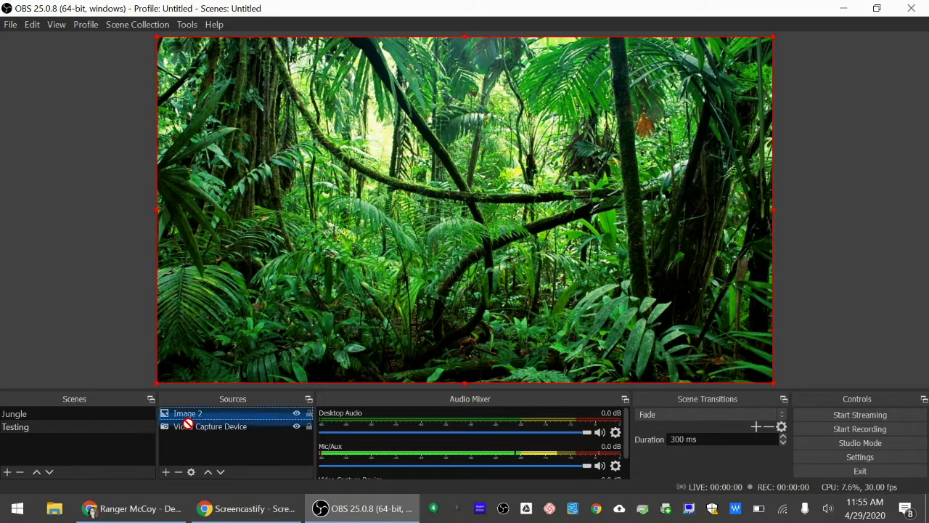
Place the jungle image beneath the Video Capture Device source and shift the webcam picture toward the right side of the scene.
left_click_drag(182, 437, 182, 437)
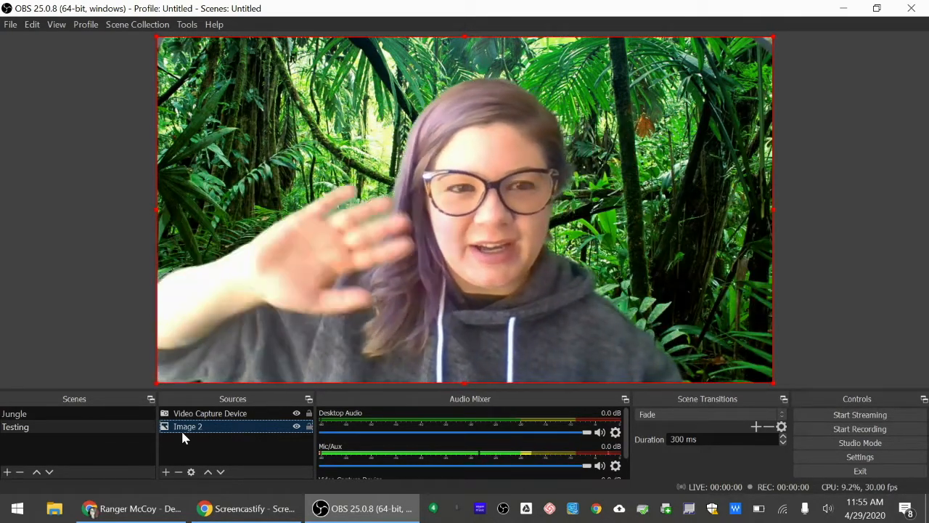
mouse_move(383, 280)
left_mouse_down()
mouse_move(439, 300)
mouse_move(449, 314)
mouse_move(380, 264)
mouse_move(384, 278)
left_mouse_up()
left_click(482, 257)
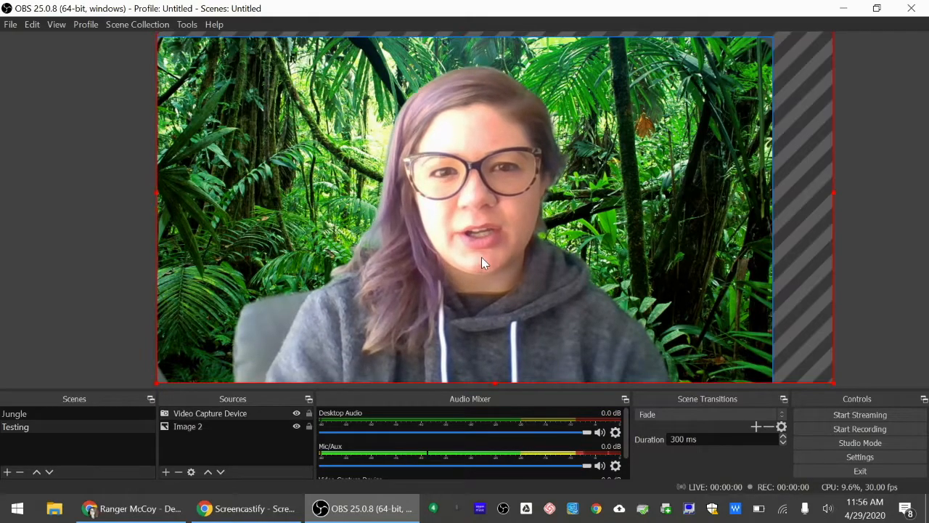
mouse_move(492, 267)
left_mouse_down()
mouse_move(529, 281)
mouse_move(566, 316)
mouse_move(645, 241)
mouse_move(649, 265)
mouse_move(535, 223)
mouse_move(331, 246)
mouse_move(297, 294)
mouse_move(631, 245)
mouse_move(620, 252)
left_mouse_up()
left_click(121, 114)
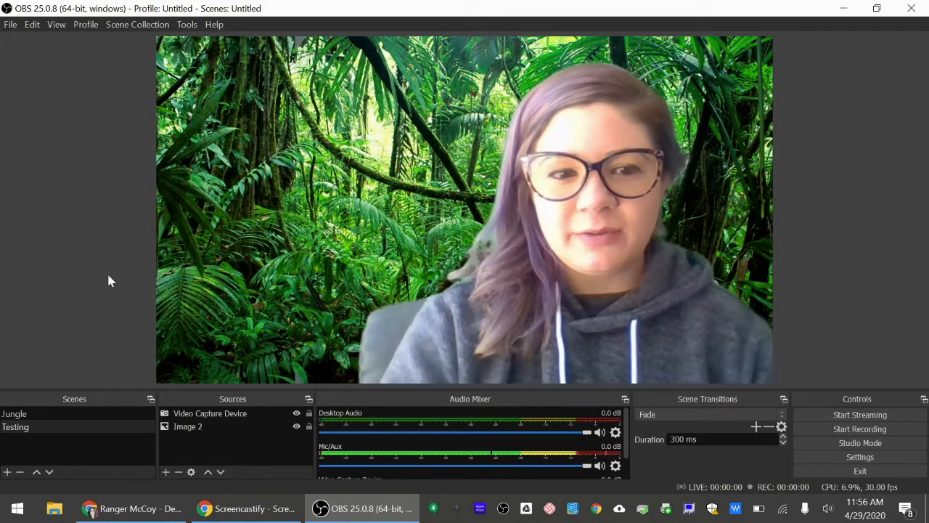
Switch to Chrome, dismiss the publishing notice and add a blank page after page 3 of the Canva design.
left_click(134, 508)
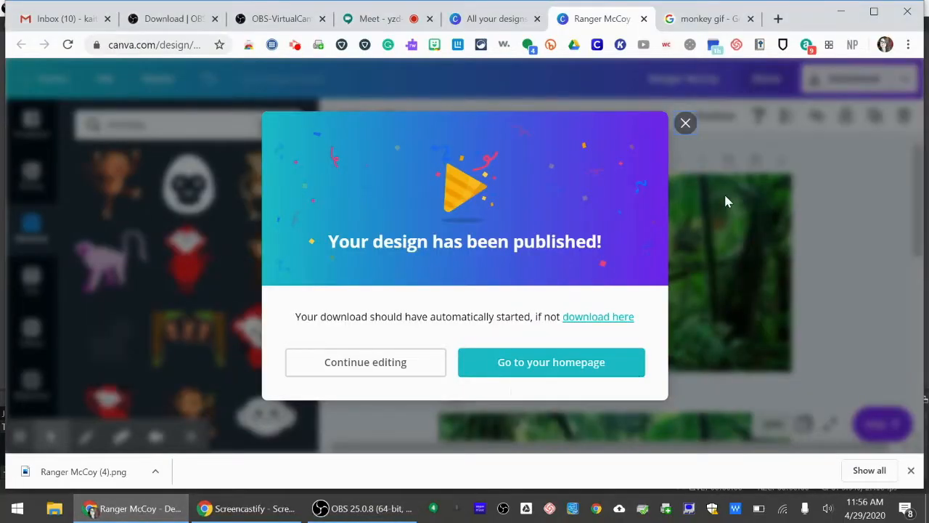
left_click(686, 124)
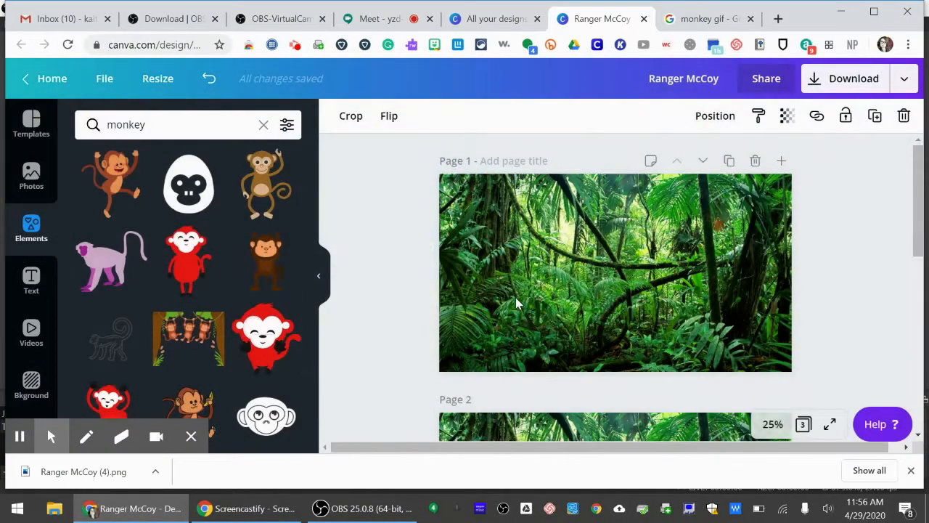
left_click(347, 512)
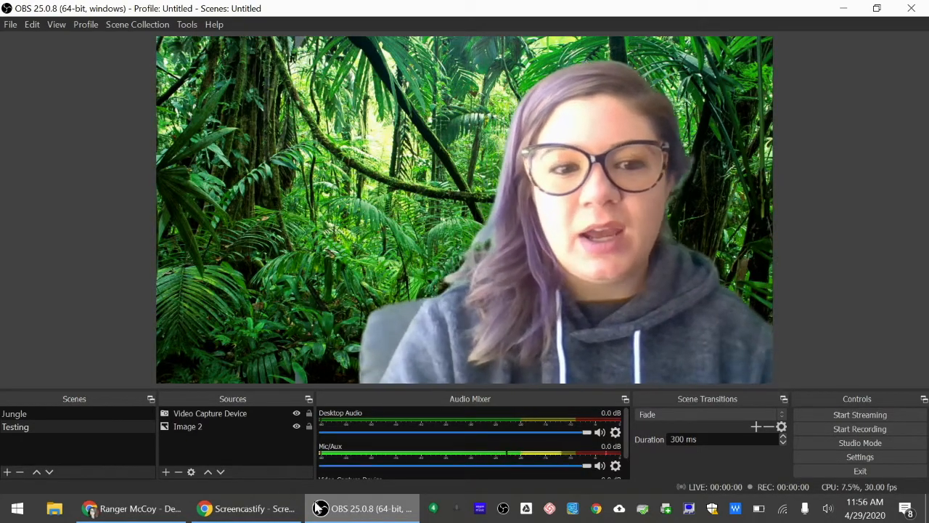
left_click(156, 512)
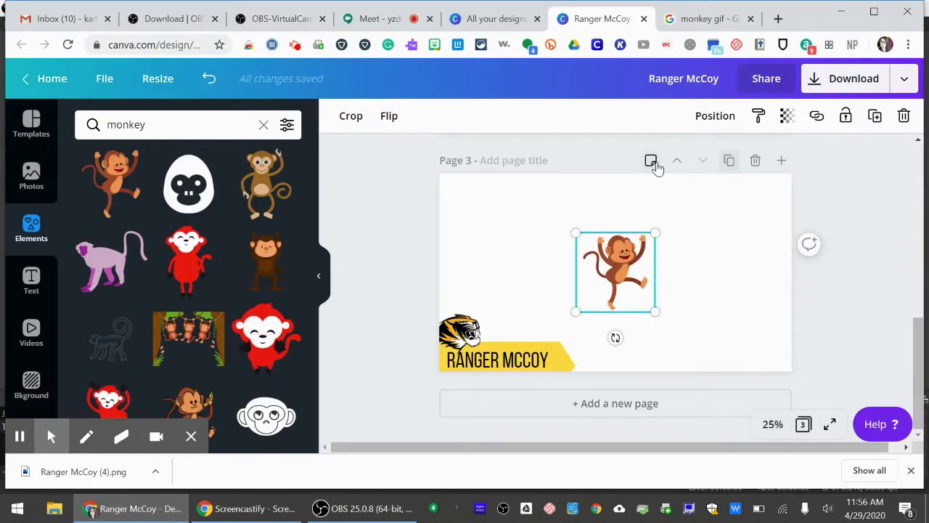
left_click(782, 161)
scroll(651, 206, "up", 7)
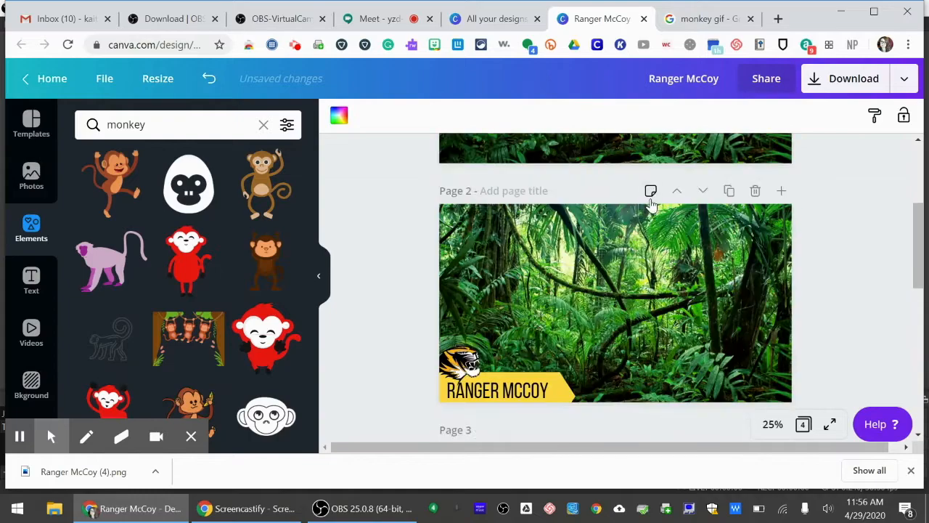
scroll(632, 290, "down", 7)
scroll(624, 268, "up", 3)
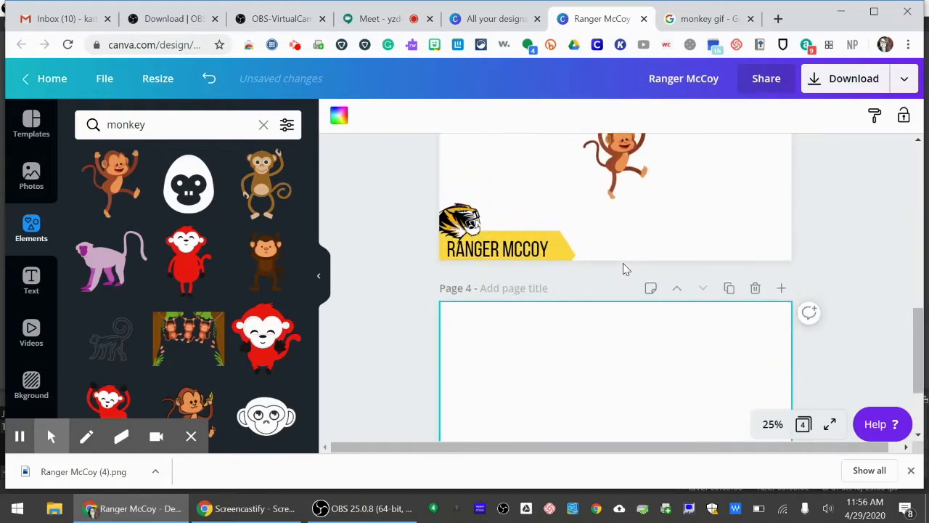
Move the dancing monkey from page 3 onto the blank page 4 and place it near that page's right edge.
left_click_drag(617, 263, 589, 433)
scroll(628, 376, "up", 2)
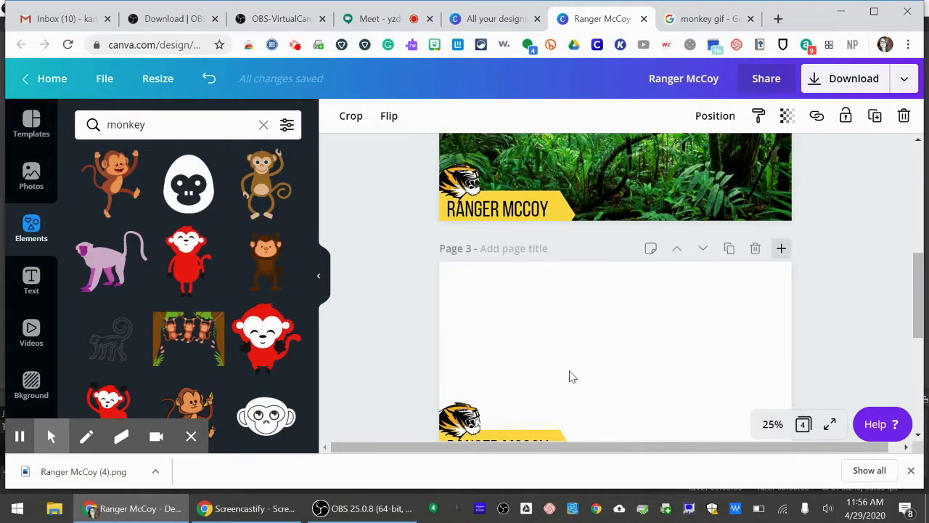
scroll(570, 376, "down", 2)
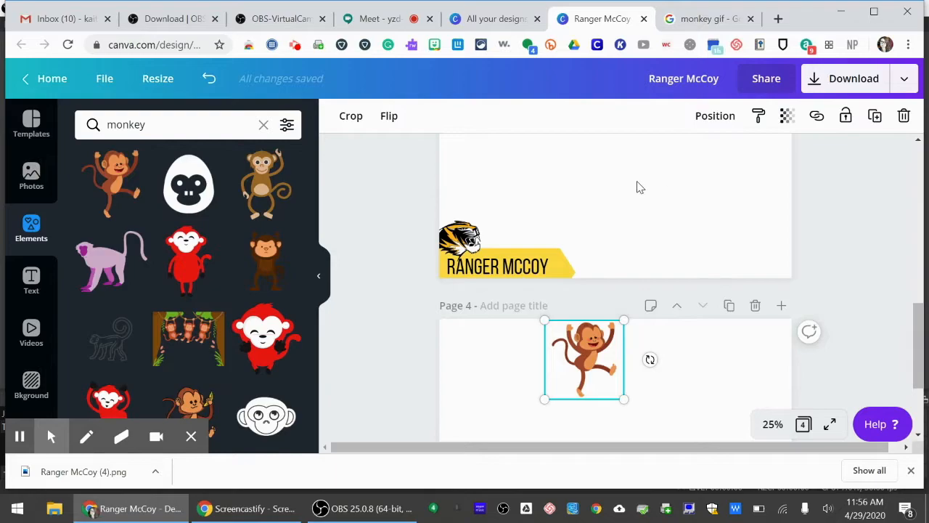
left_click_drag(588, 360, 712, 399)
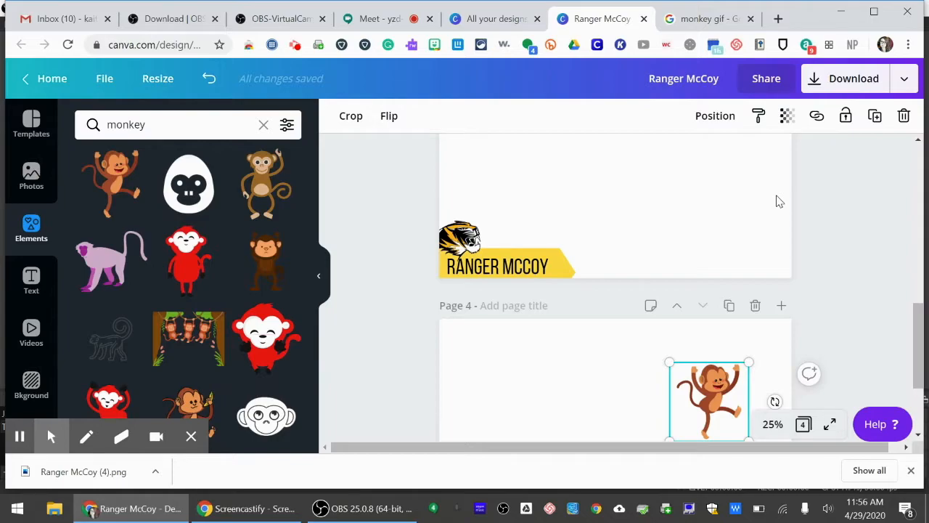
scroll(777, 201, "up", 10)
scroll(777, 201, "down", 10)
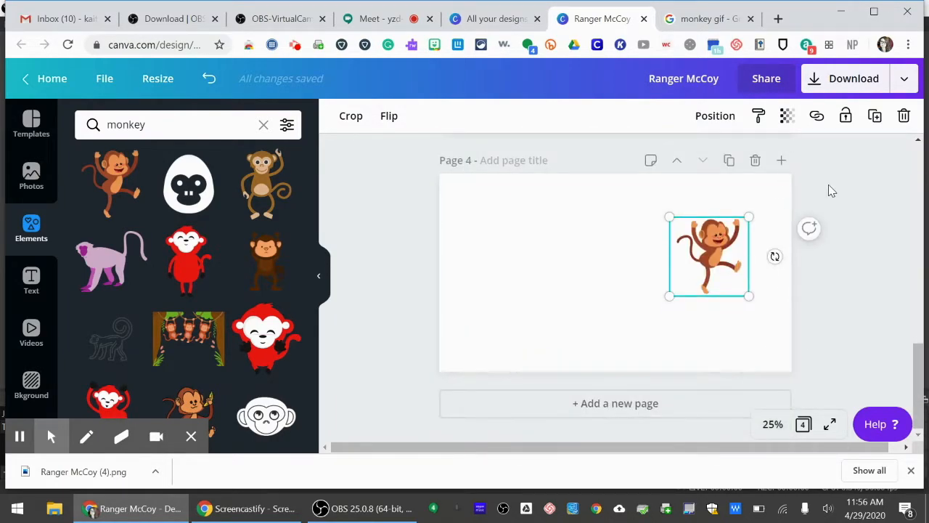
scroll(832, 191, "up", 3)
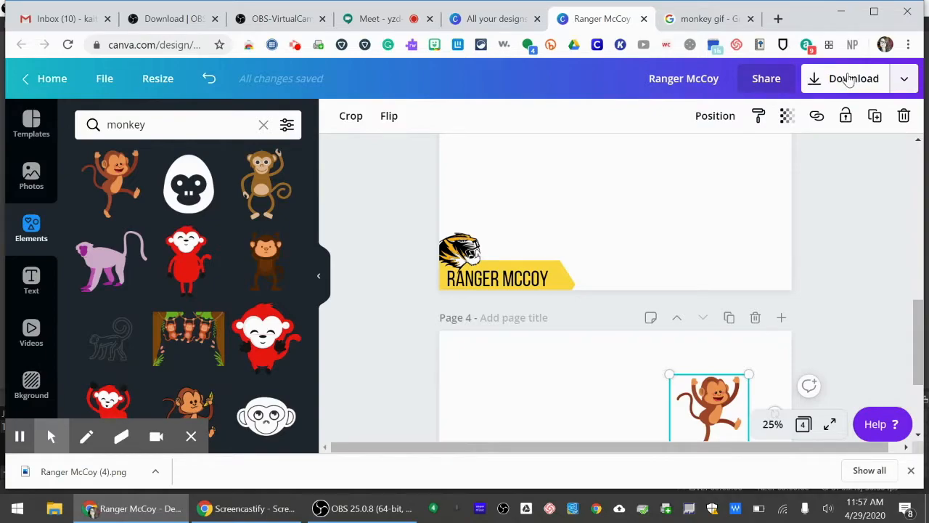
Download only page 3, the name banner with the tiger logo, as a PNG with a transparent background.
left_click(849, 79)
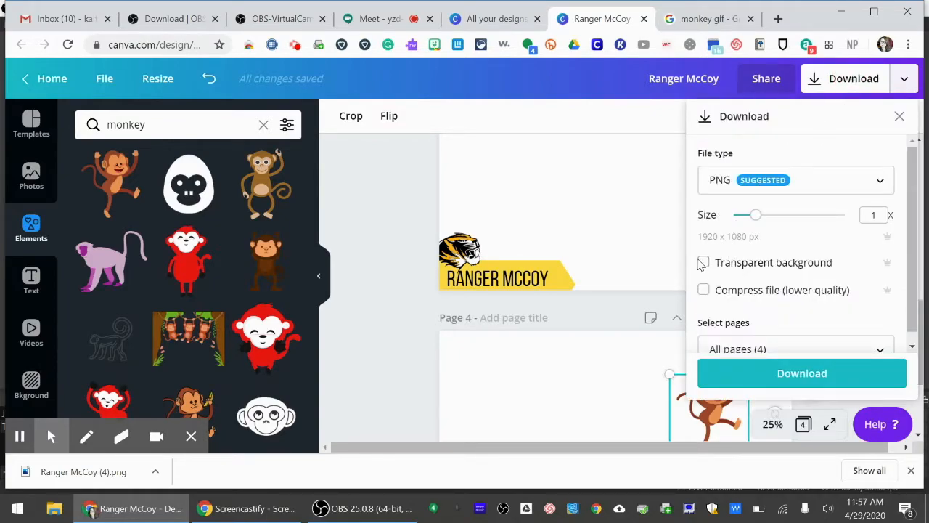
scroll(761, 294, "down", 1)
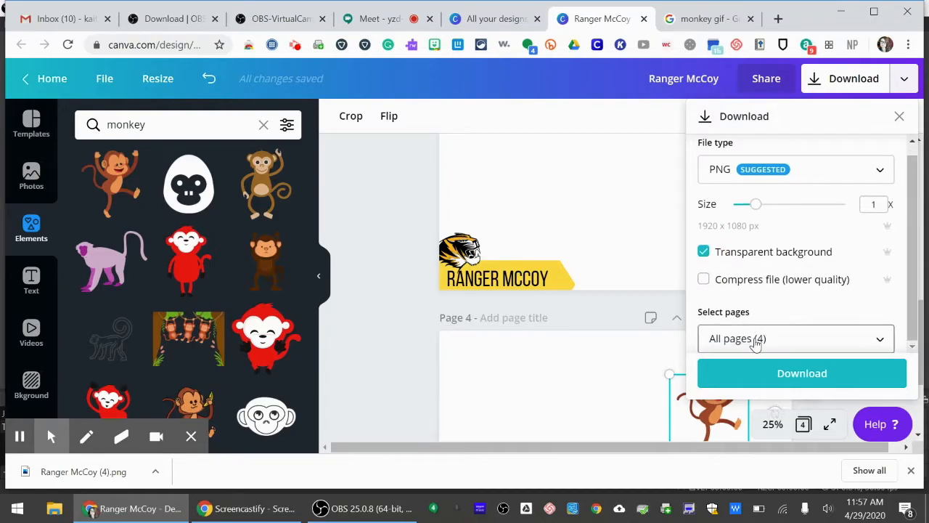
left_click(756, 344)
scroll(813, 203, "down", 1)
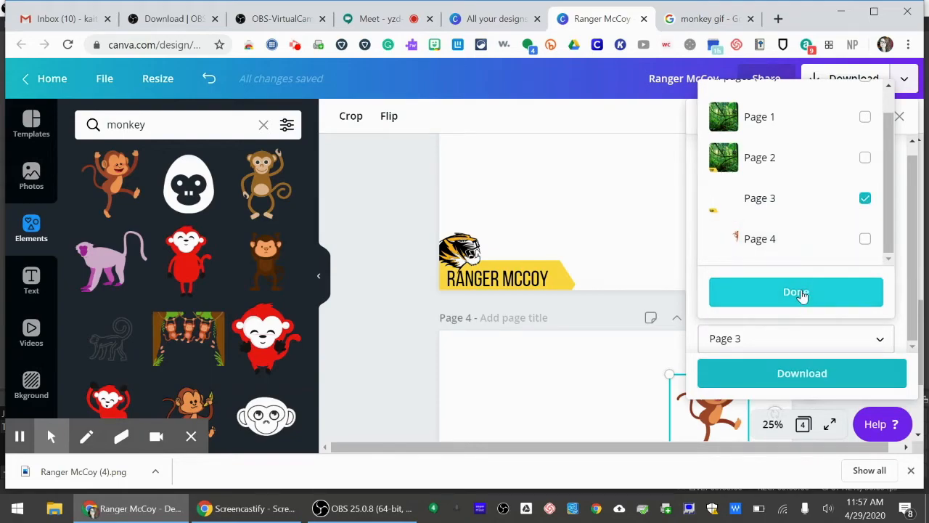
left_click(801, 293)
left_click(747, 375)
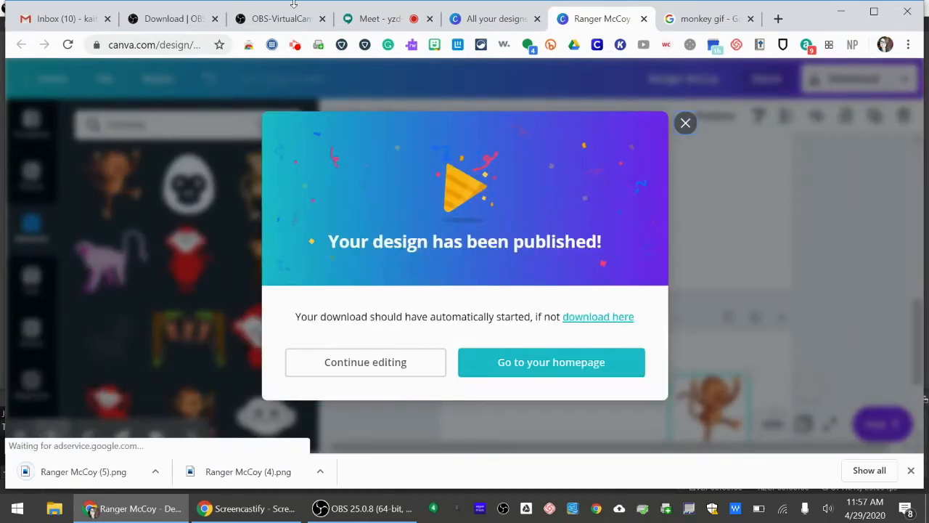
Switch to OBS and add a new visible Image source using the newly downloaded transparent name banner PNG.
left_click(377, 514)
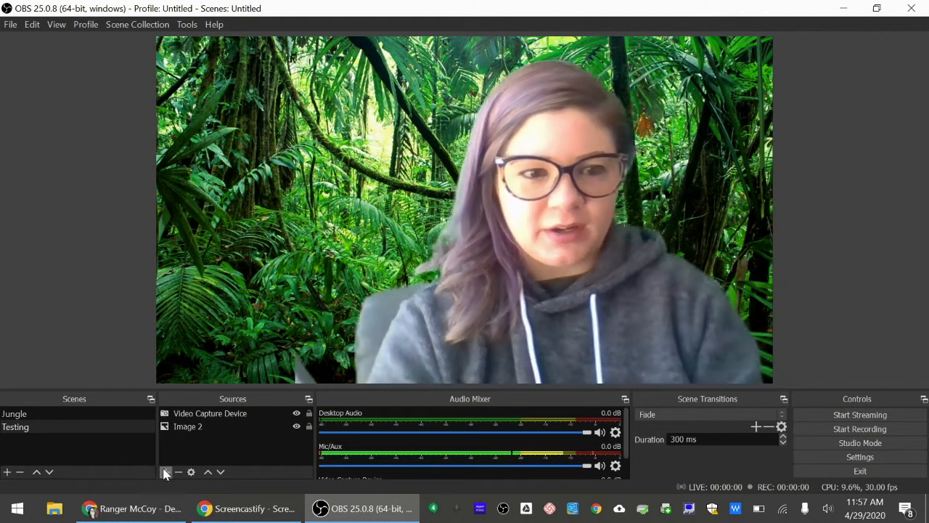
left_click(165, 473)
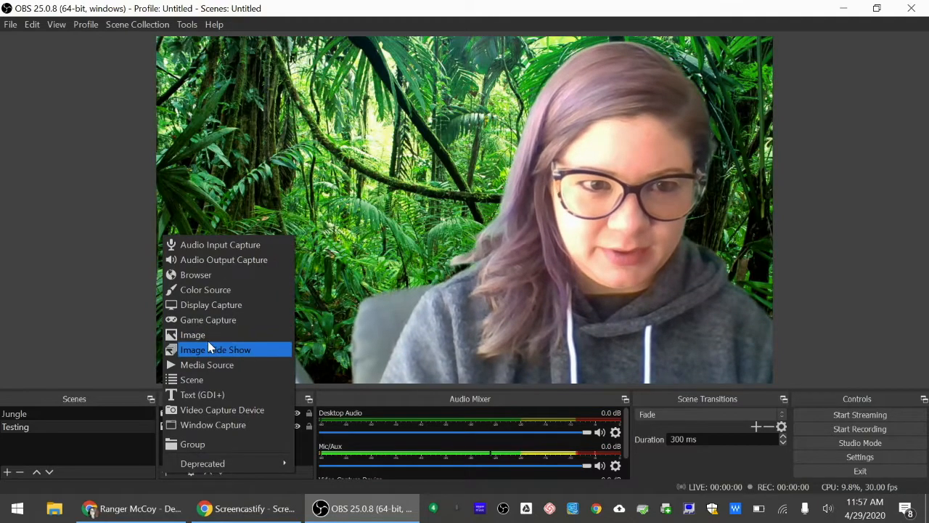
left_click(205, 334)
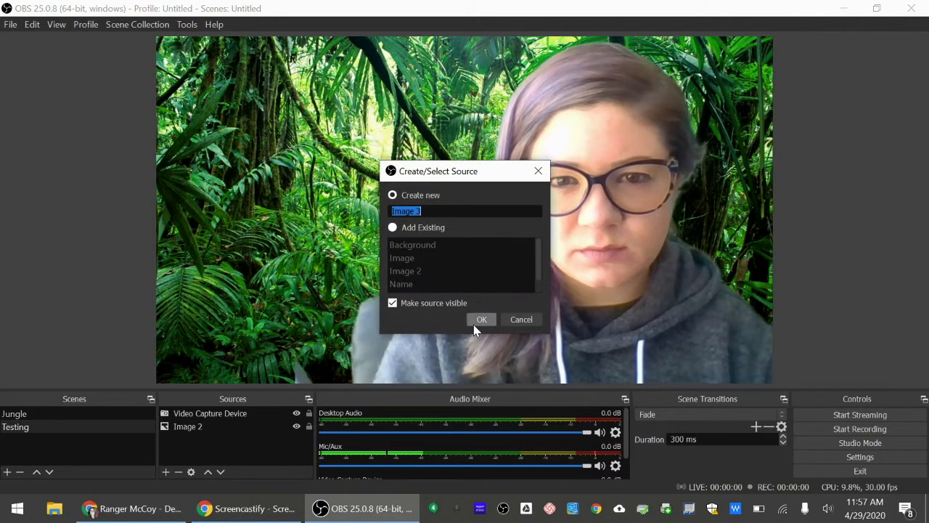
left_click(480, 321)
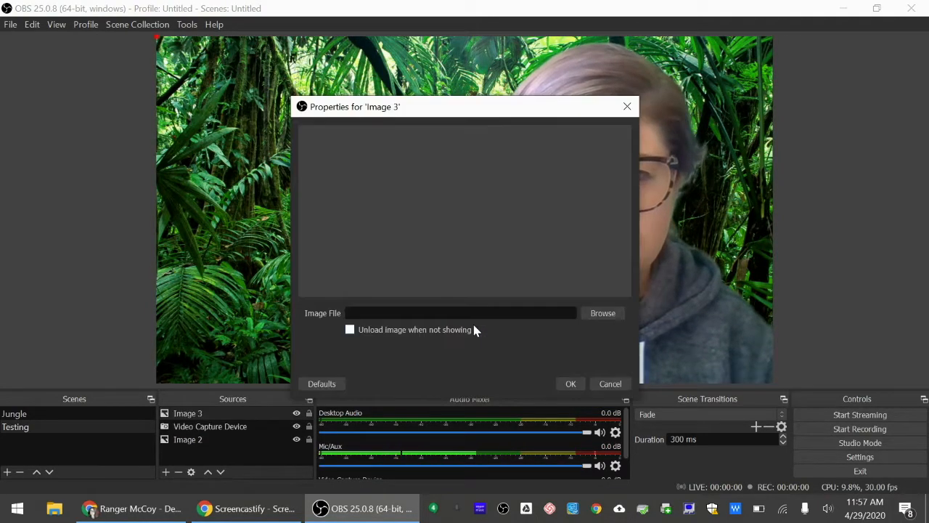
left_click(604, 313)
double_click(460, 204)
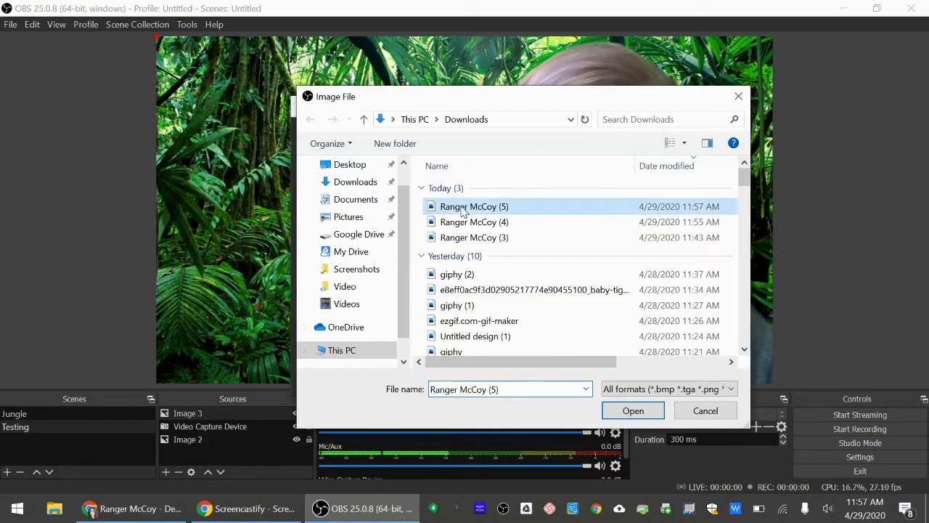
left_click(571, 385)
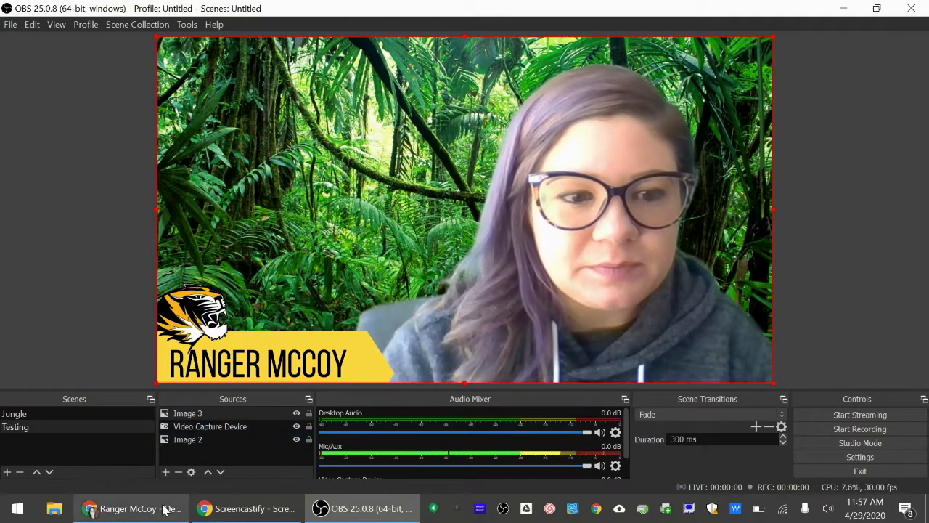
Switch to Chrome, dismiss the publishing notice and move the monkey to the upper-left corner of page 4.
left_click(138, 508)
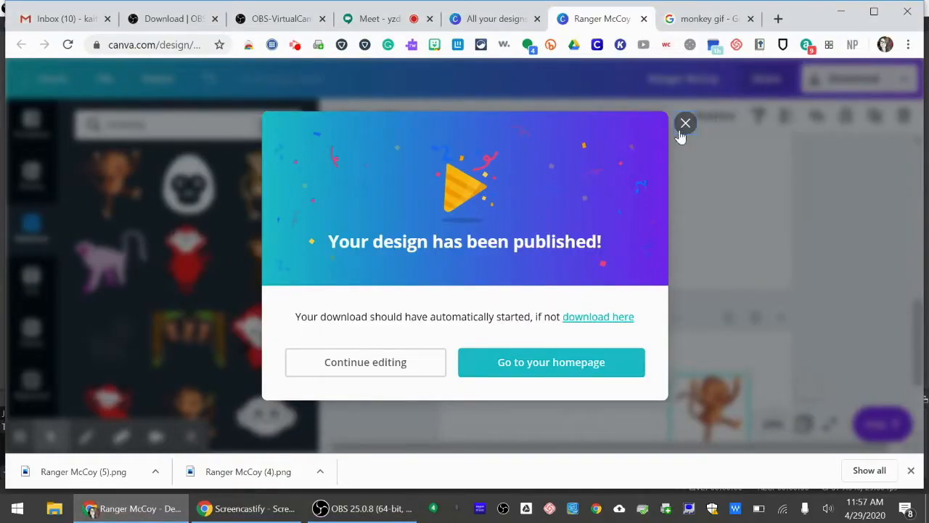
left_click(685, 124)
scroll(806, 270, "down", 3)
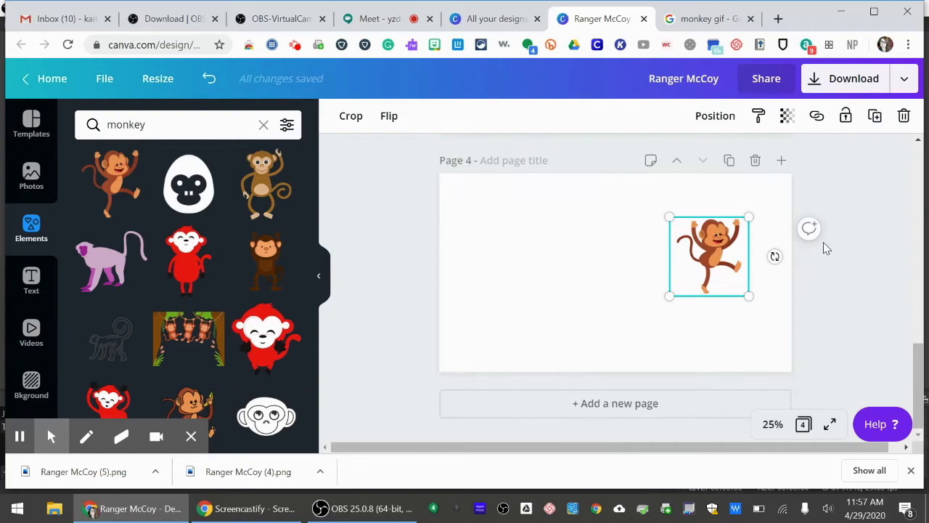
left_click(826, 248)
left_click_drag(477, 248, 498, 209)
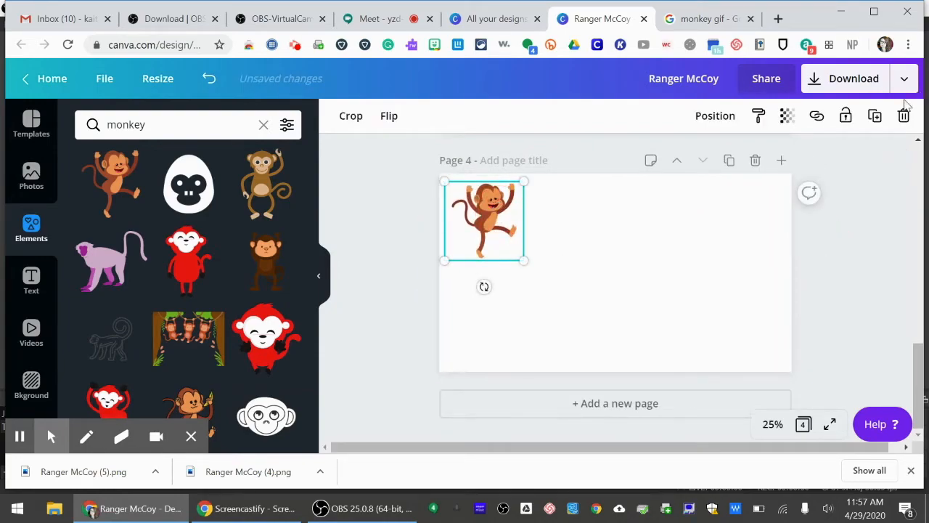
Download only page 4, the dancing monkey, as a PNG with a transparent background.
left_click(856, 82)
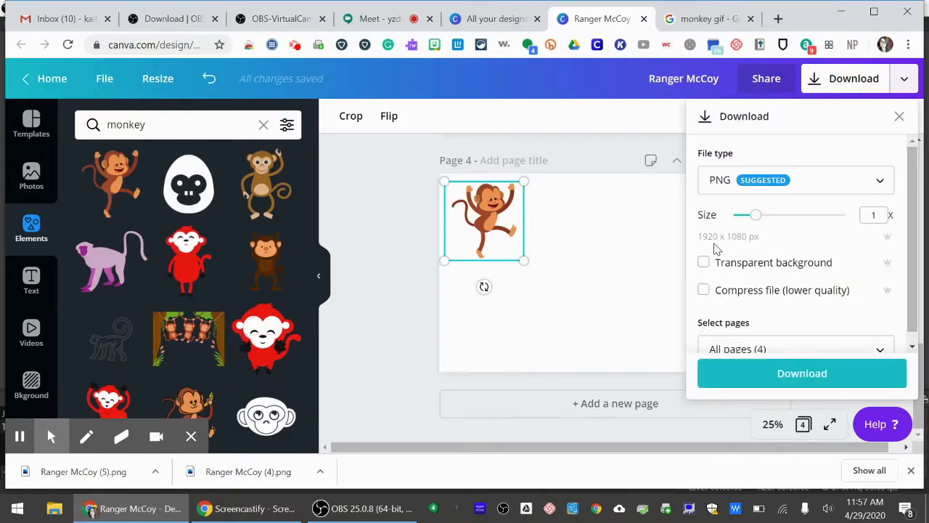
left_click(738, 341)
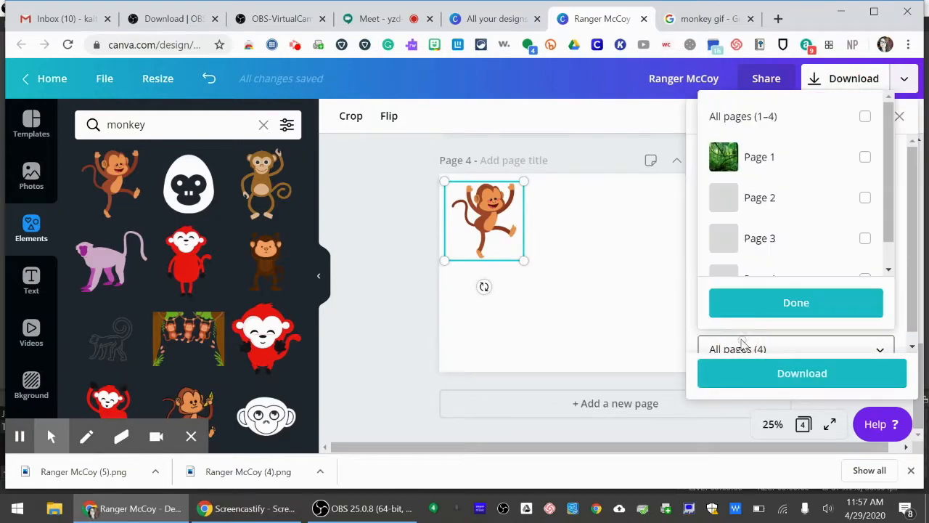
scroll(853, 253, "down", 1)
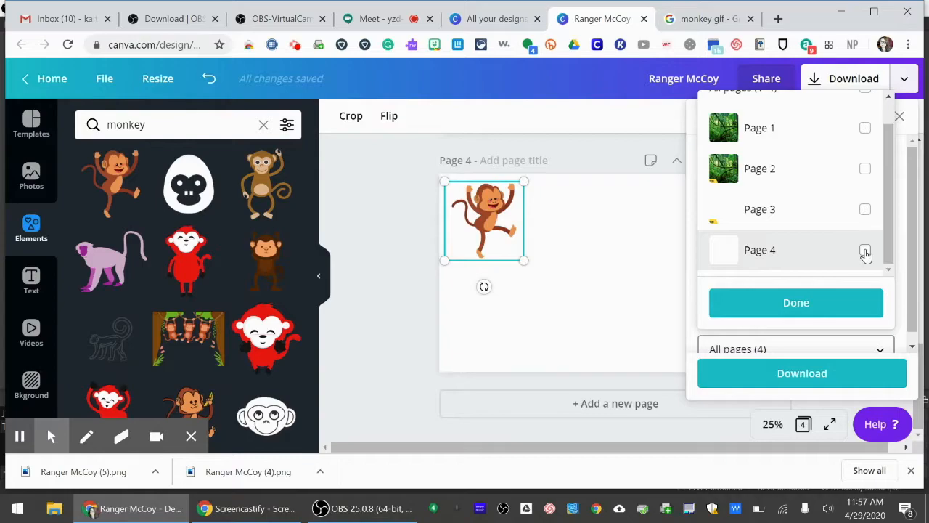
left_click(865, 251)
left_click(814, 304)
left_click(790, 385)
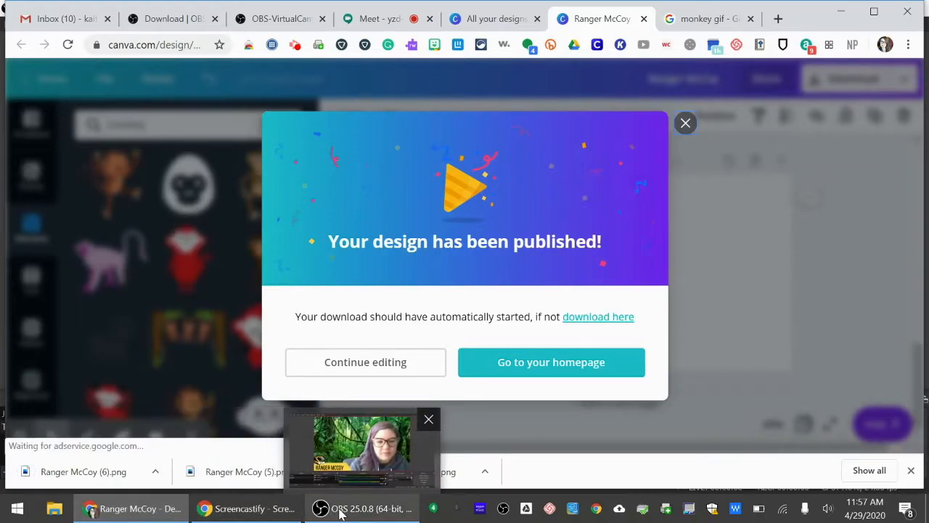
Switch to OBS, add a new visible Image source using the newly downloaded monkey PNG, and shift it slightly left in the scene.
left_click(321, 456)
left_click(166, 472)
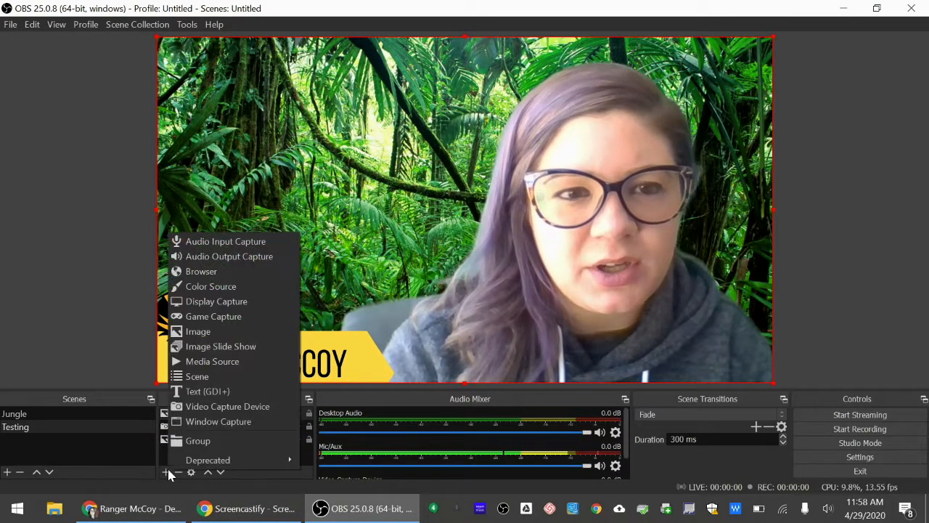
left_click(212, 336)
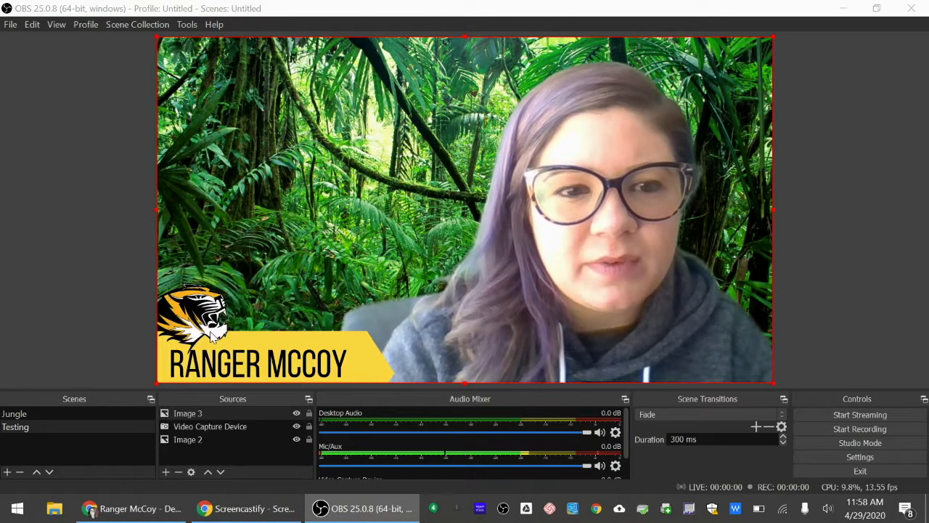
left_click(481, 320)
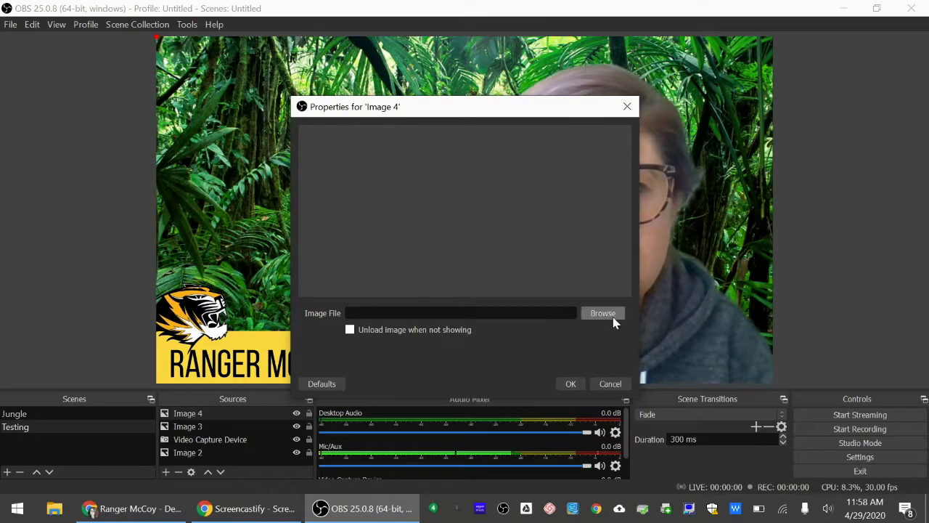
left_click(592, 311)
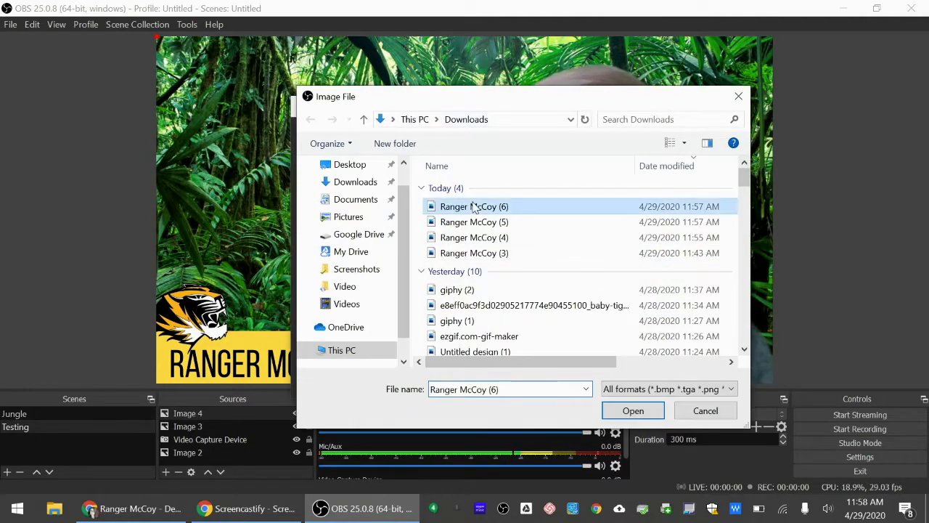
double_click(473, 206)
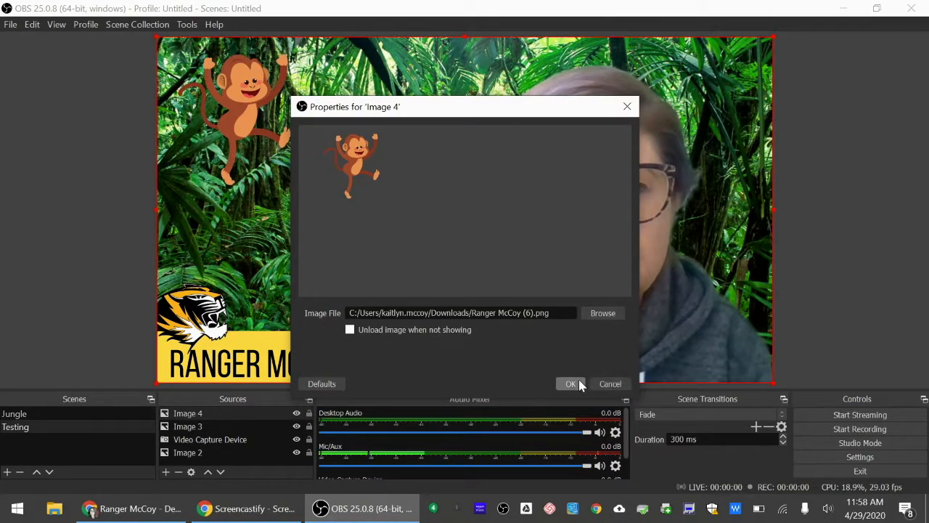
left_click(571, 384)
mouse_move(234, 101)
left_mouse_down()
mouse_move(204, 104)
mouse_move(204, 93)
mouse_move(218, 101)
left_mouse_up()
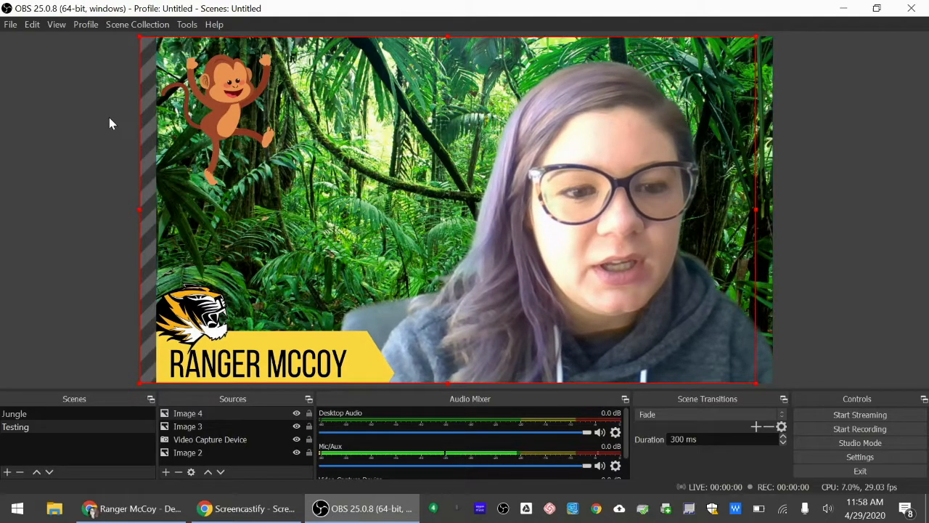
Switch to Chrome and compare animated cartoon monkeys in the "monkey gif" image search results.
mouse_move(151, 516)
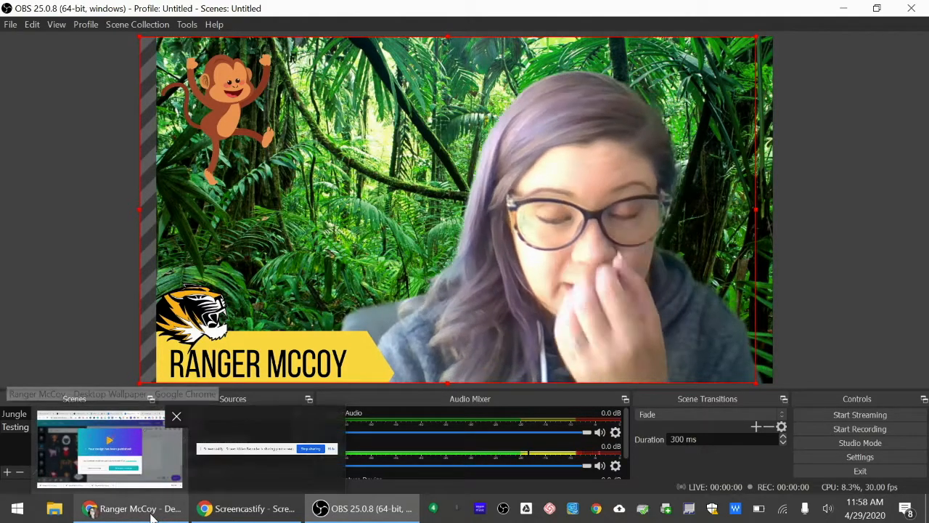
left_click(109, 444)
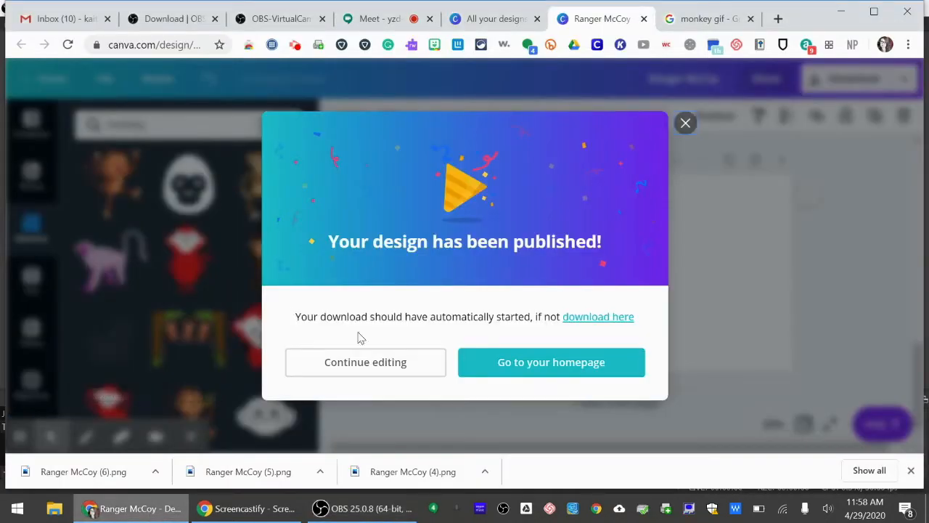
left_click(697, 22)
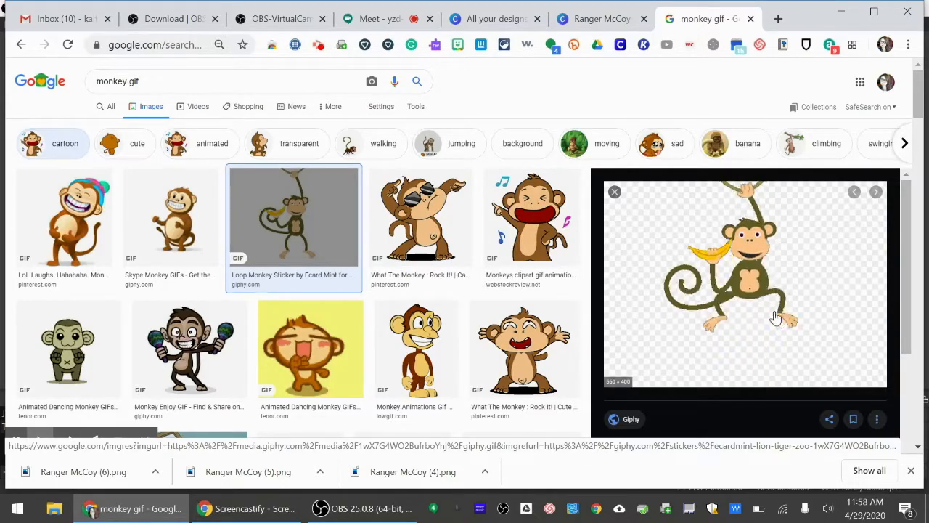
left_click(53, 236)
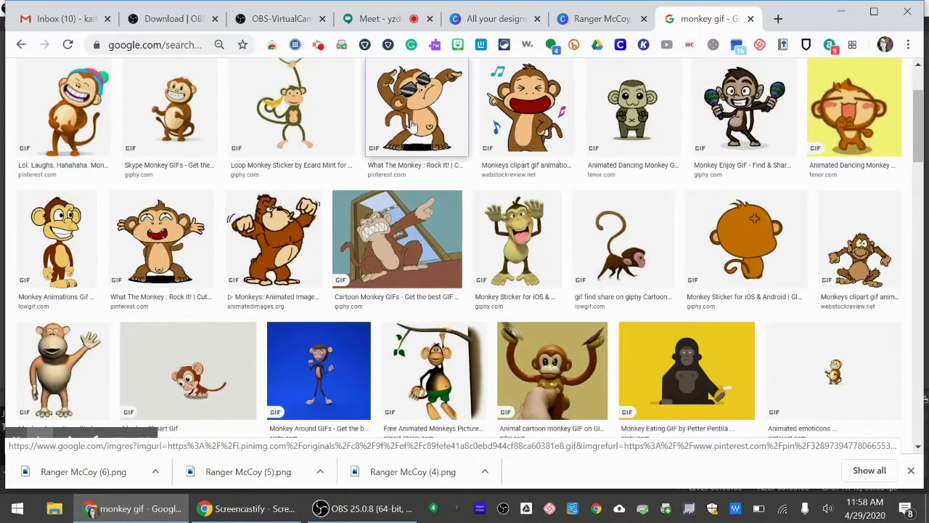
left_click(412, 125)
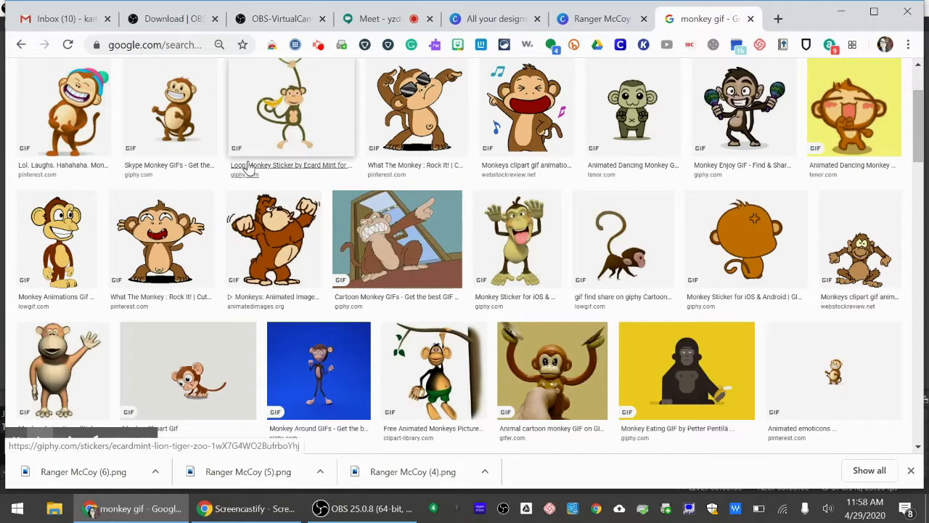
scroll(249, 168, "up", 1)
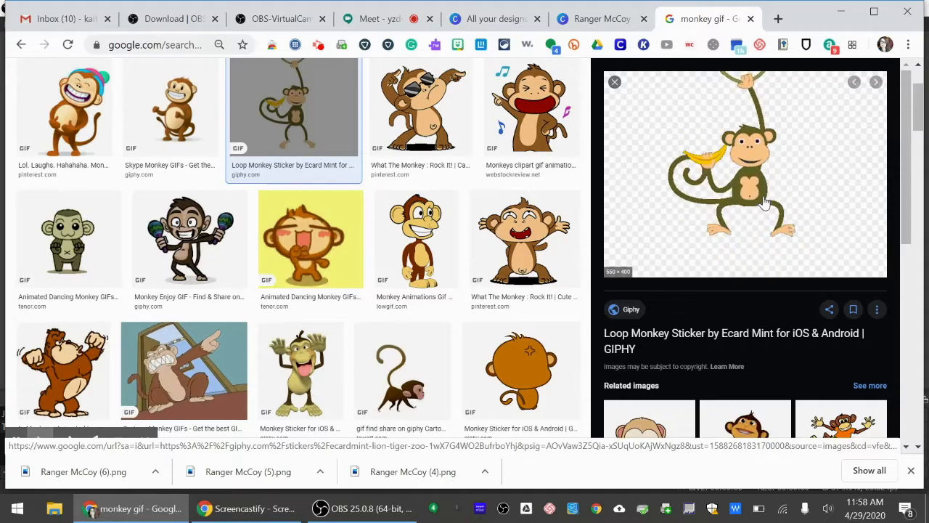
left_click(319, 236)
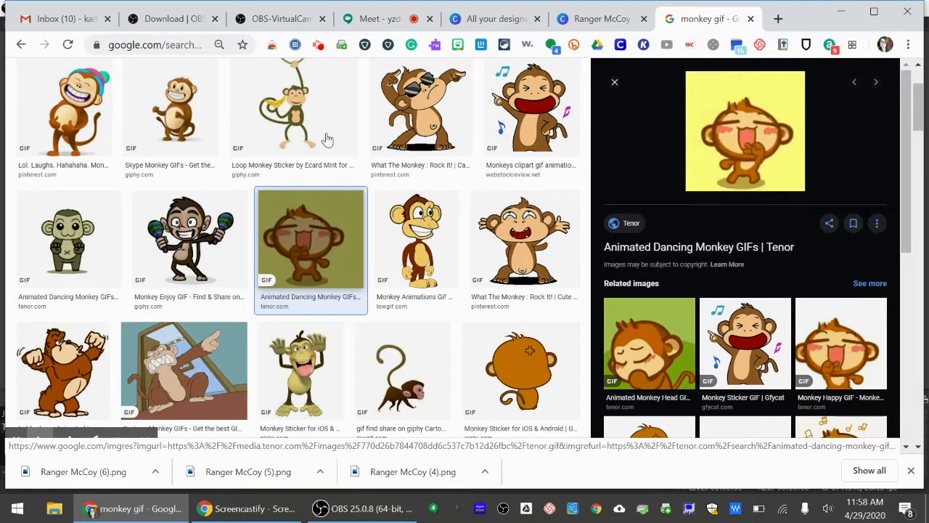
Preview the Loop Monkey Sticker from Giphy and save it to the Downloads folder as the GIF image giphy (3).
left_click(321, 99)
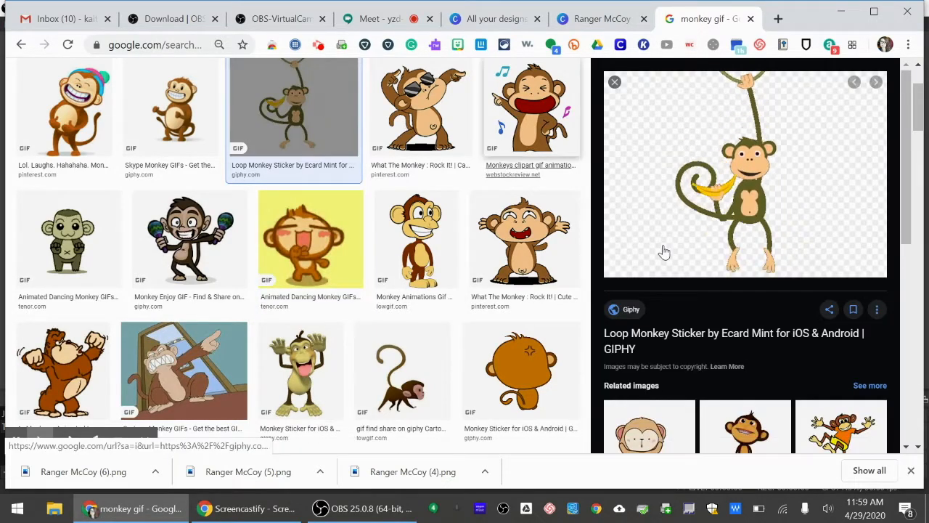
right_click(728, 205)
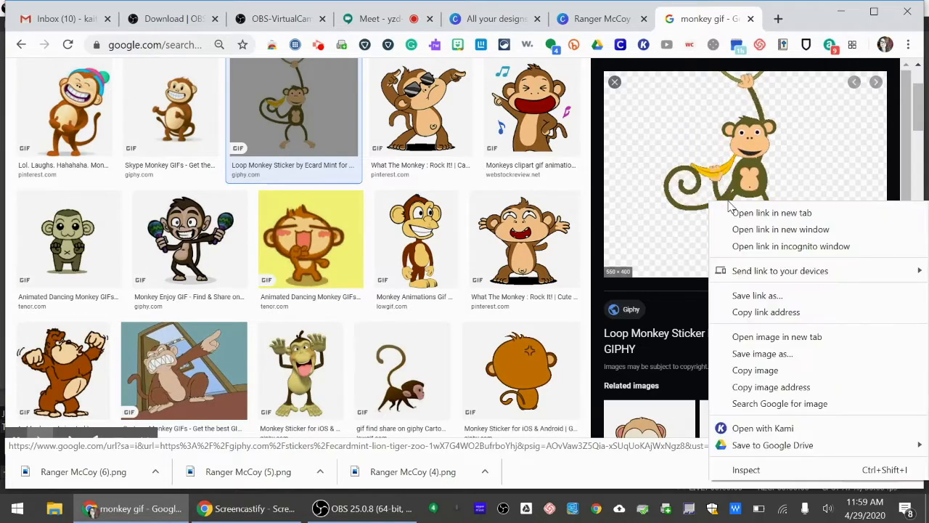
left_click(759, 354)
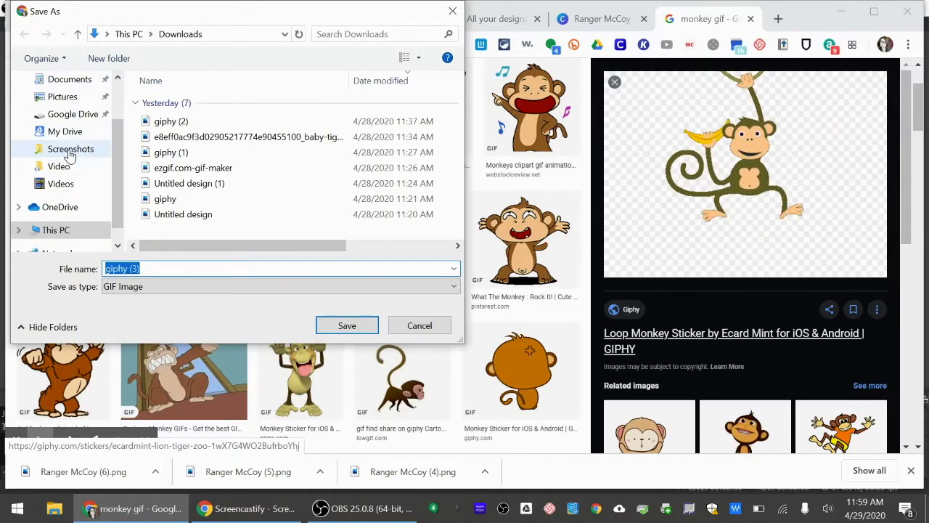
scroll(69, 156, "up", 2)
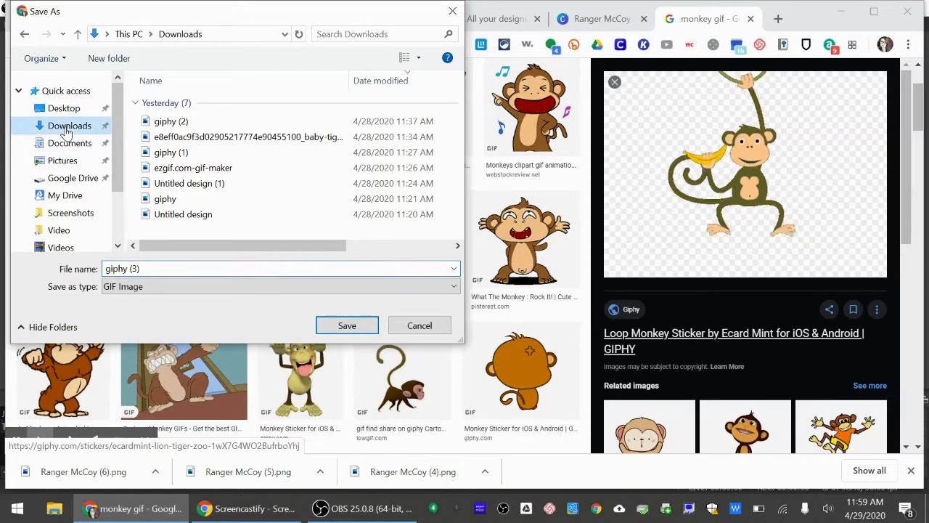
left_click(347, 325)
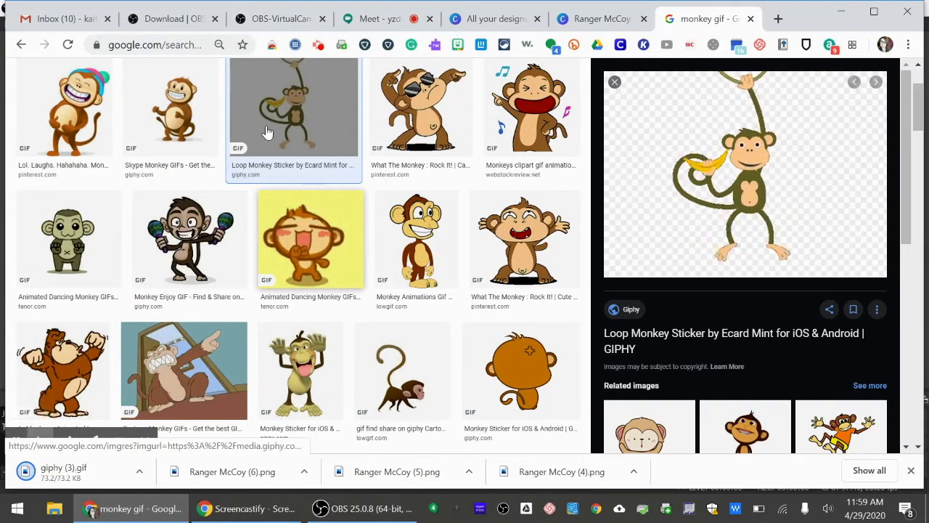
Switch to OBS and add a new visible Image source using giphy (3) from Downloads.
left_click(356, 509)
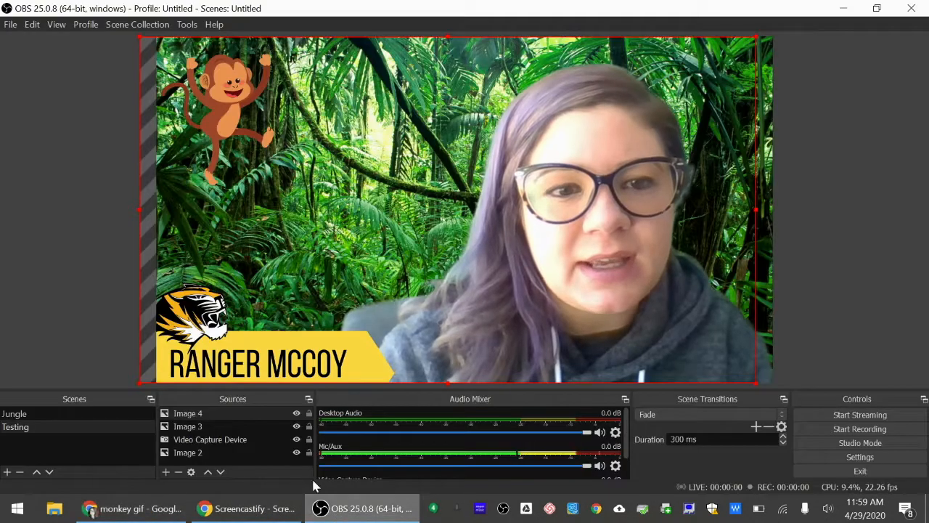
left_click(166, 472)
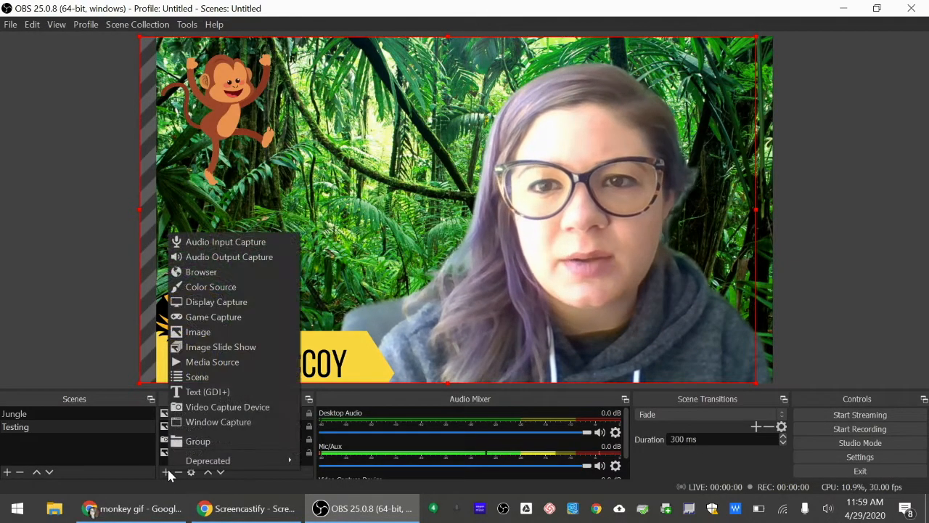
left_click(202, 335)
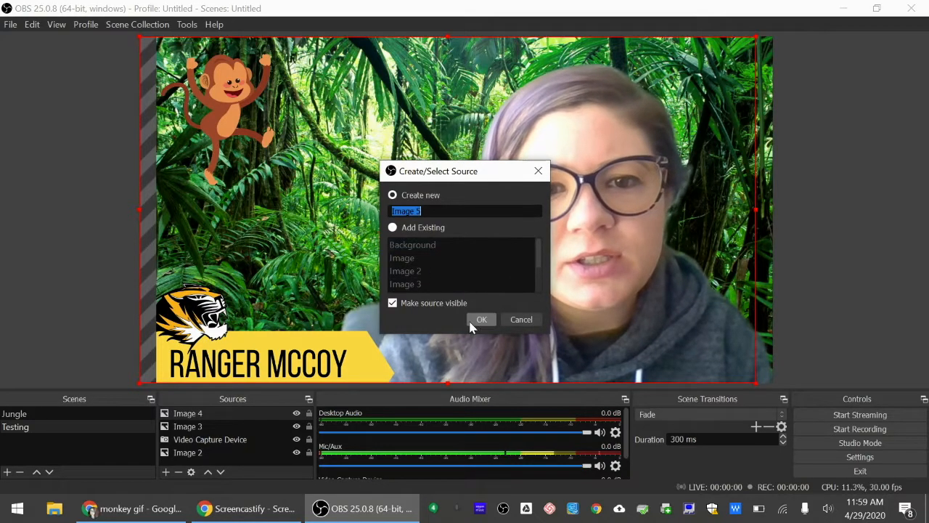
left_click(479, 320)
left_click(601, 314)
double_click(454, 208)
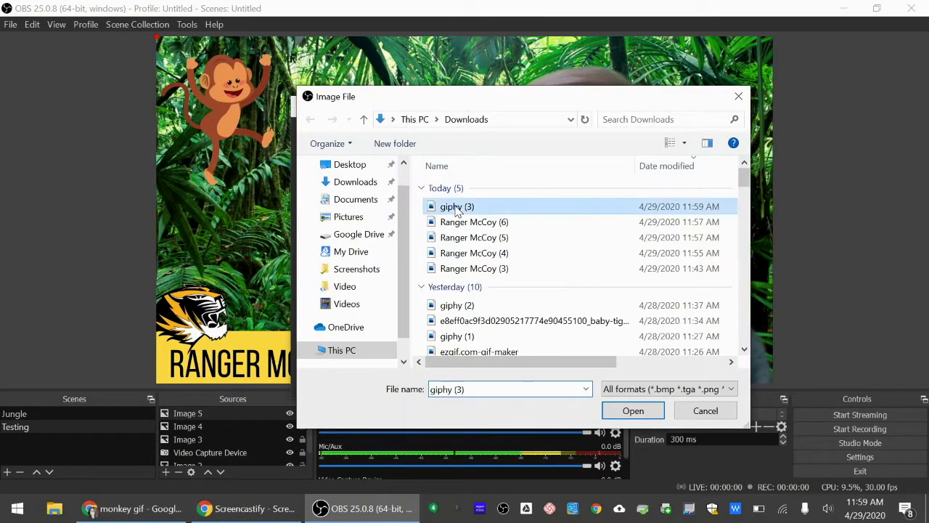
left_click(571, 383)
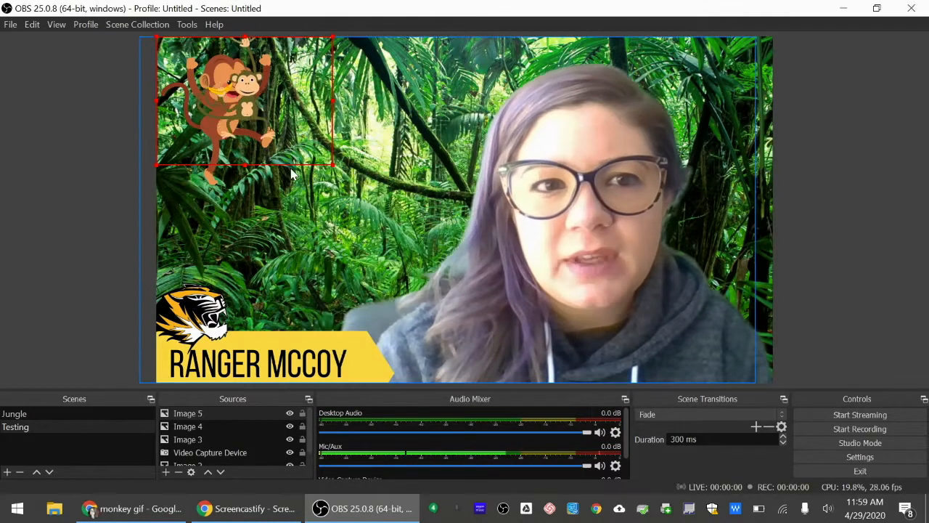
Enlarge the swinging monkey GIF and place it in the scene's lower-left area, over the name banner and below the dancing monkey.
left_click_drag(282, 127, 523, 213)
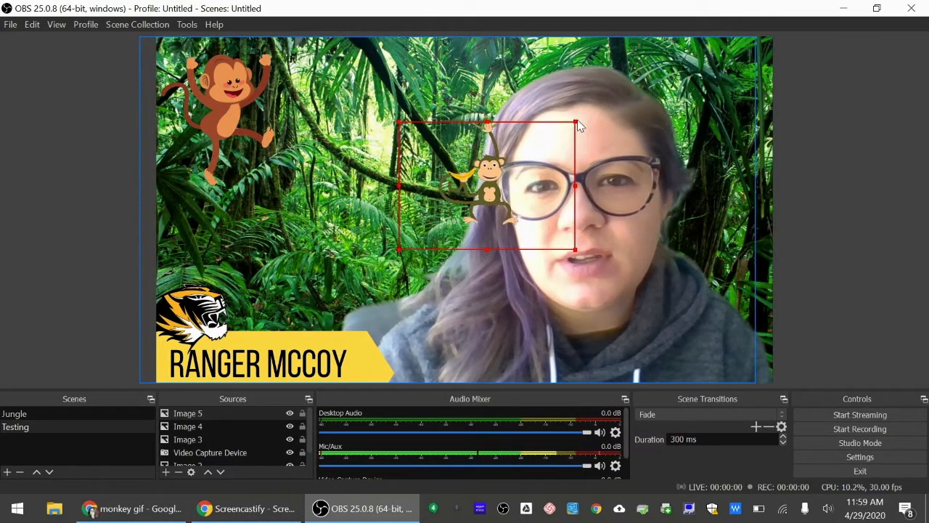
left_click_drag(576, 124, 697, 181)
left_click_drag(528, 150, 287, 283)
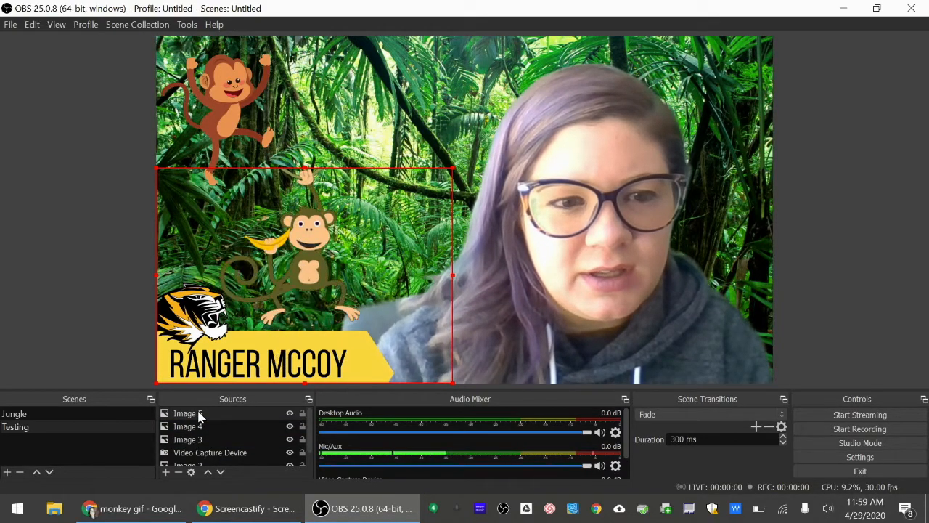
Reorder the swinging monkey source, first below the name banner layer, then between Image 4 and Image 3, and deselect it.
left_click_drag(197, 412, 195, 444)
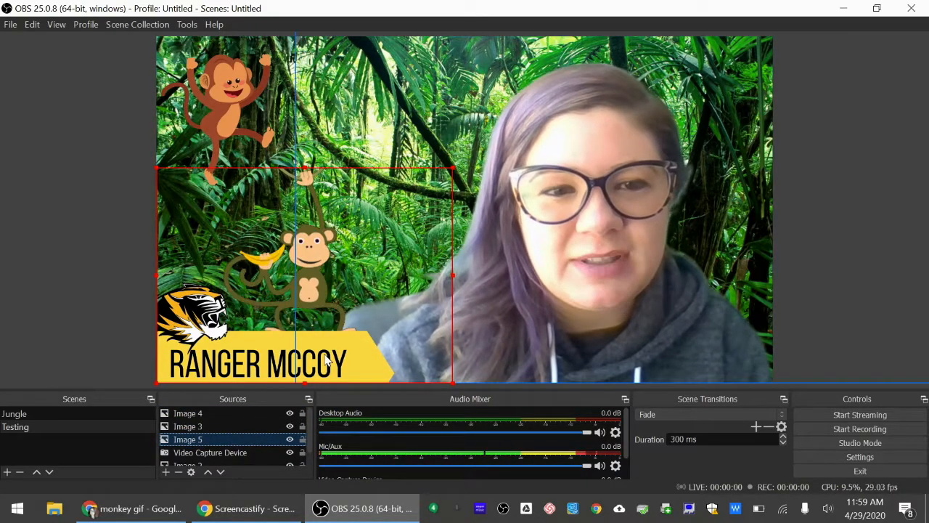
left_click_drag(194, 440, 196, 427)
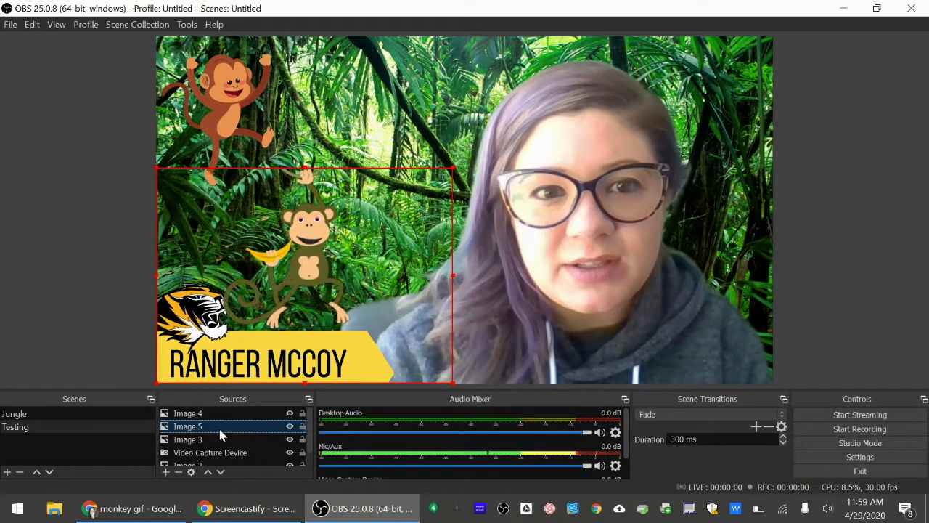
left_click(131, 246)
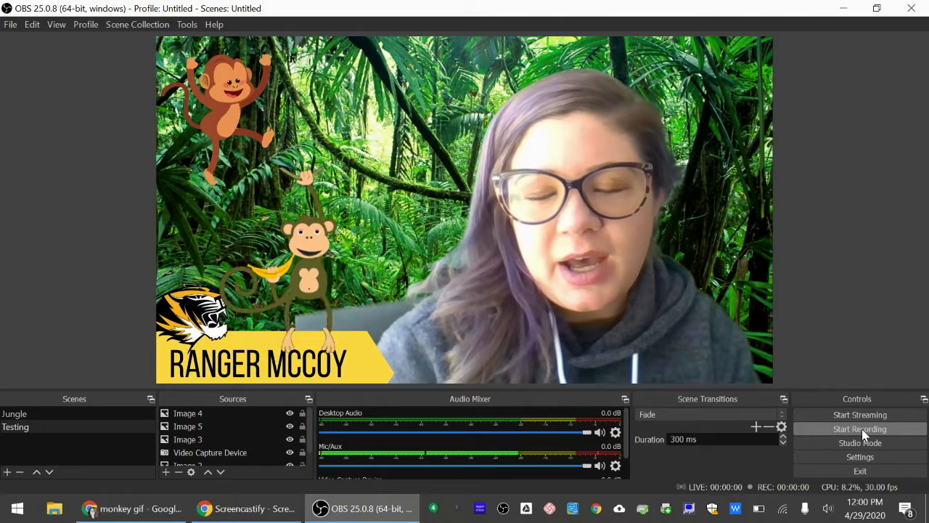
Open the VirtualCam settings in OBS, then switch back to Chrome.
left_click(187, 25)
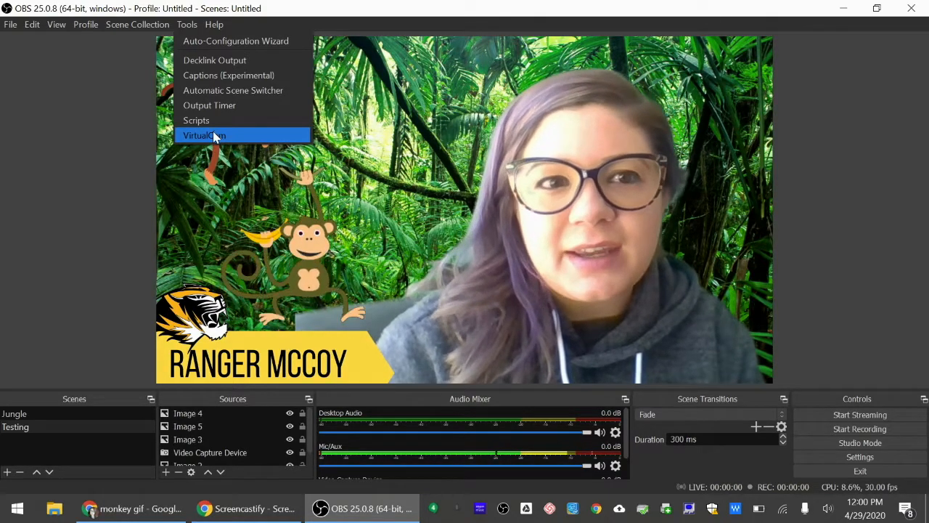
left_click(212, 135)
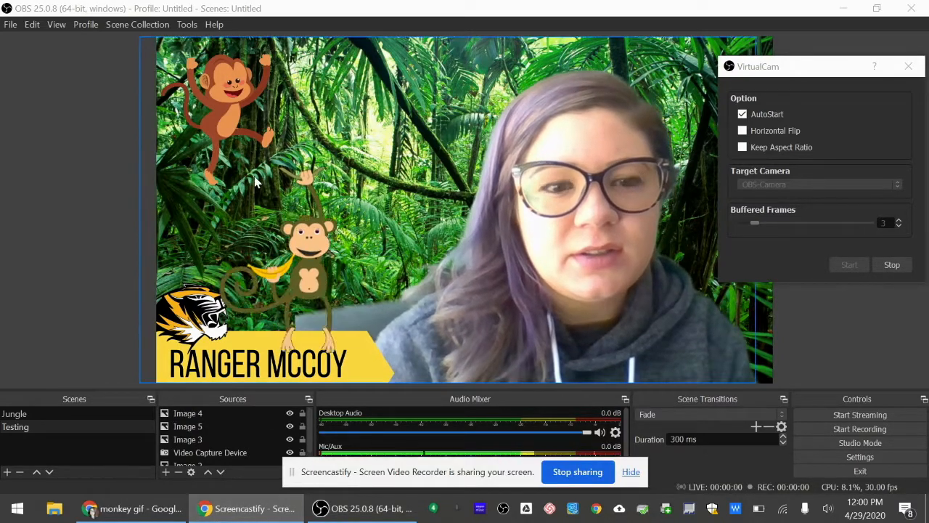
left_click(132, 508)
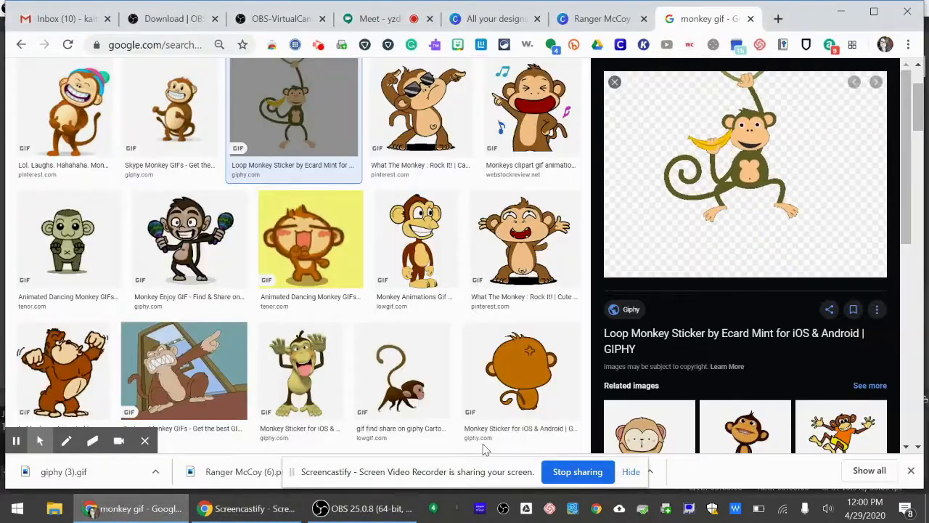
Hide the screen-sharing notice, switch to the Google Meet page and open its video settings.
left_click(631, 471)
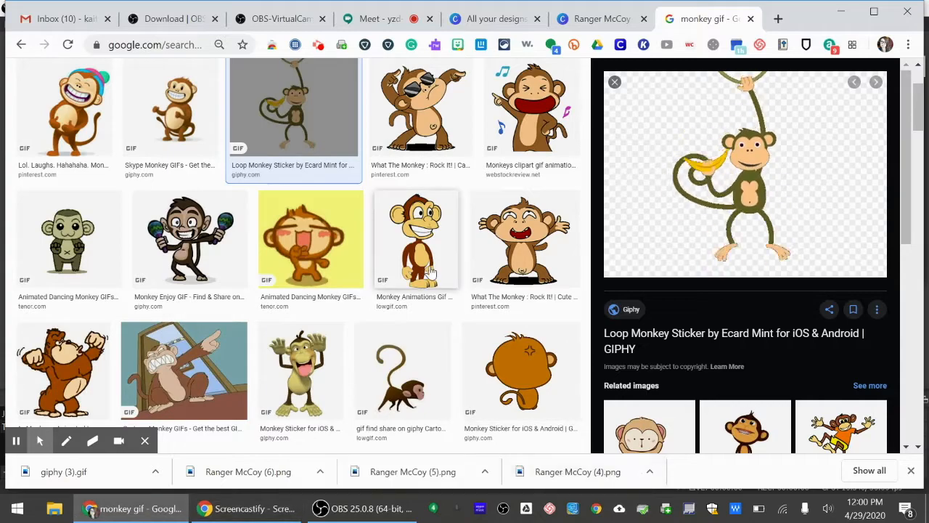
left_click(384, 20)
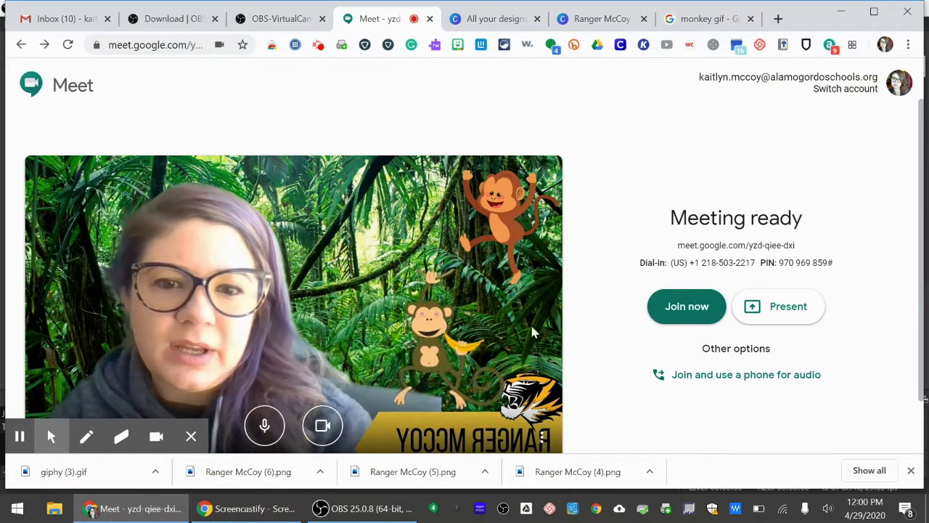
left_click(542, 436)
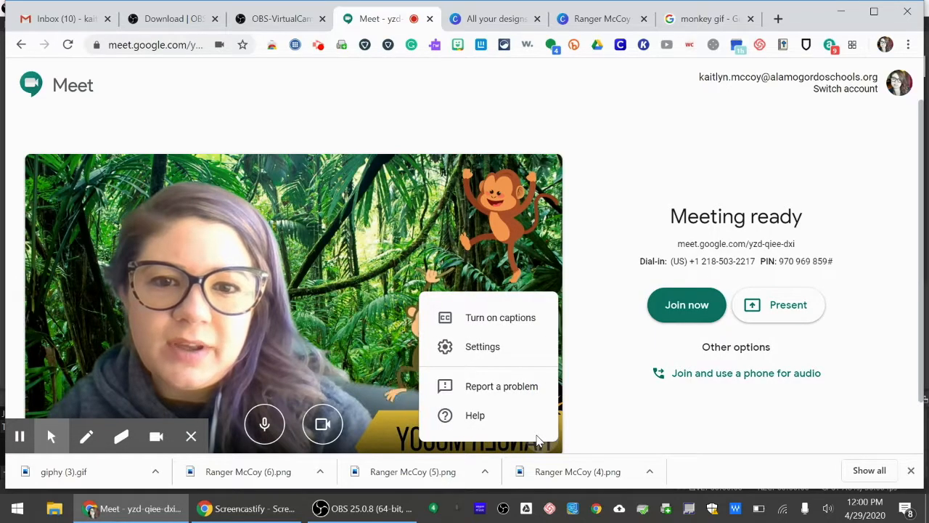
left_click(499, 356)
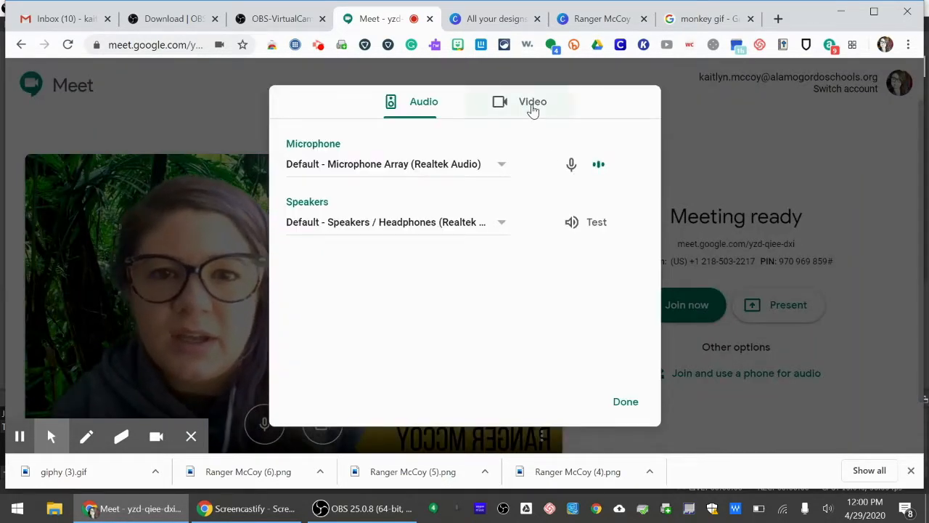
left_click(533, 103)
Try the Integrated Webcam as Meet's camera, switch the camera back to OBS-Camera, and close the settings.
left_click(473, 169)
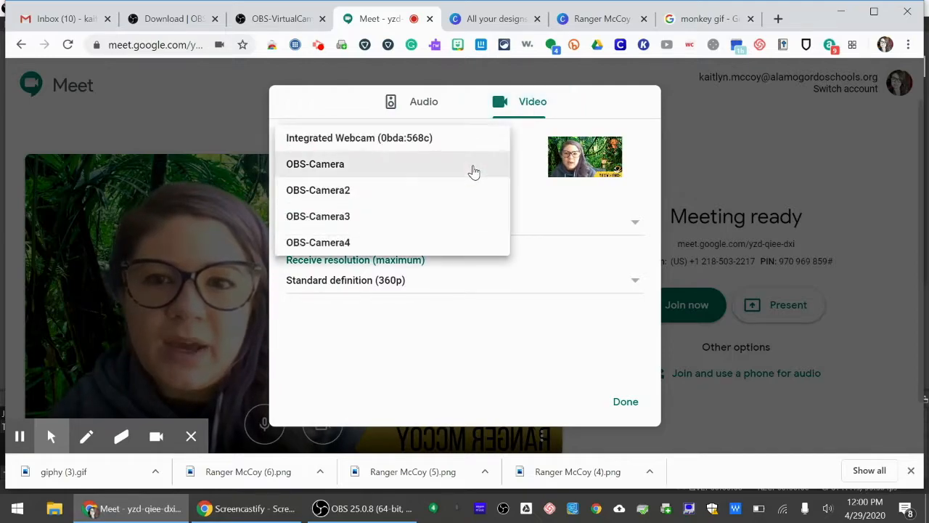
left_click(471, 146)
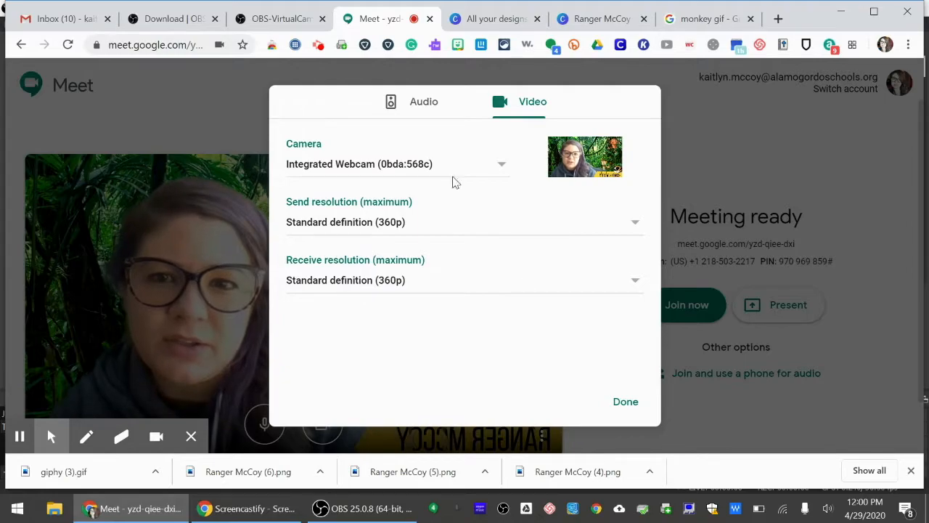
left_click(446, 174)
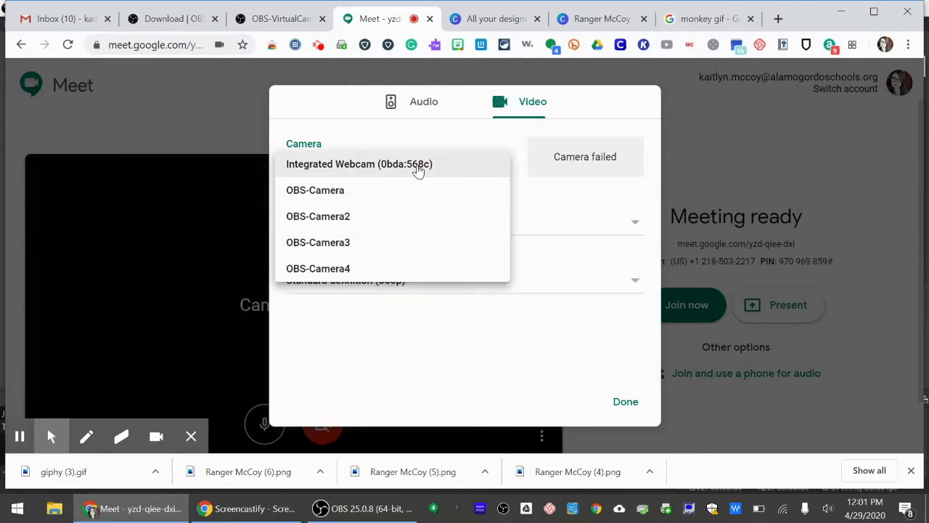
left_click(390, 191)
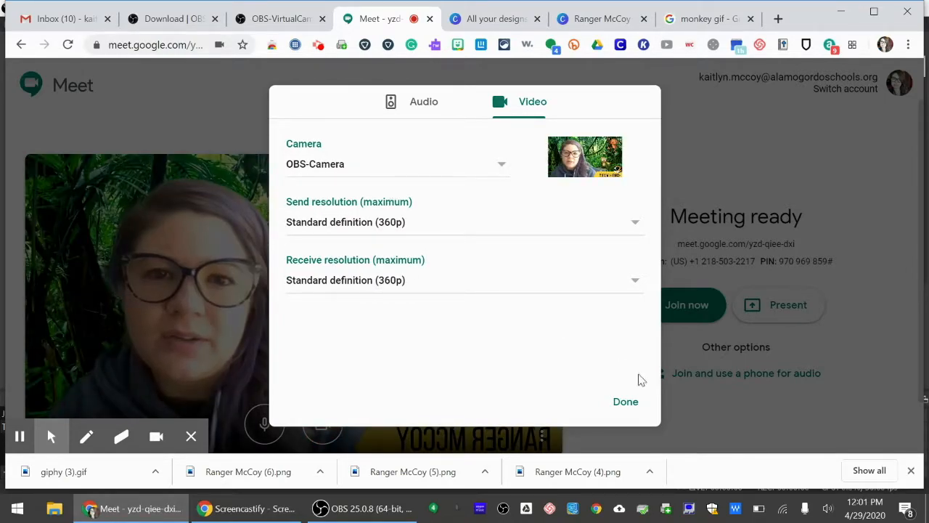
left_click(626, 402)
scroll(607, 323, "down", 1)
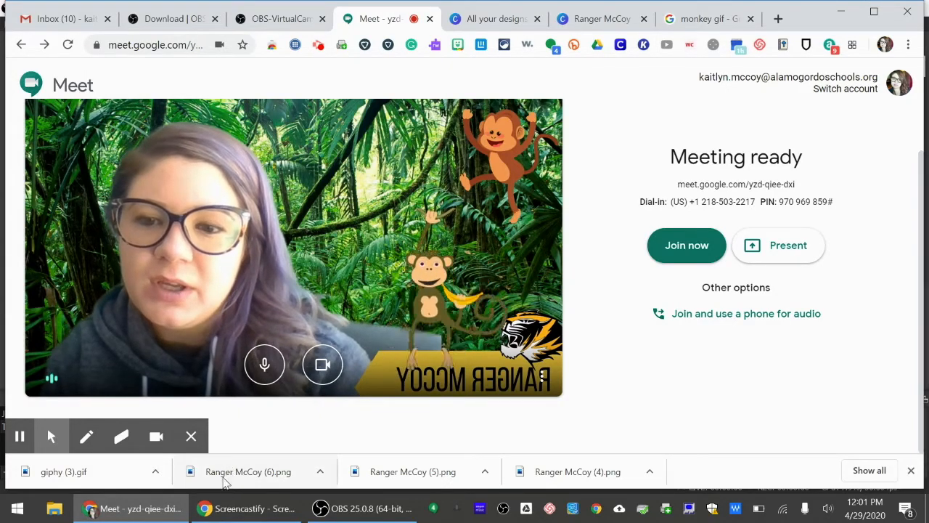
Switch to OBS, enable Horizontal Flip in the VirtualCam settings, and return to the Meet preview in Chrome.
left_click(363, 508)
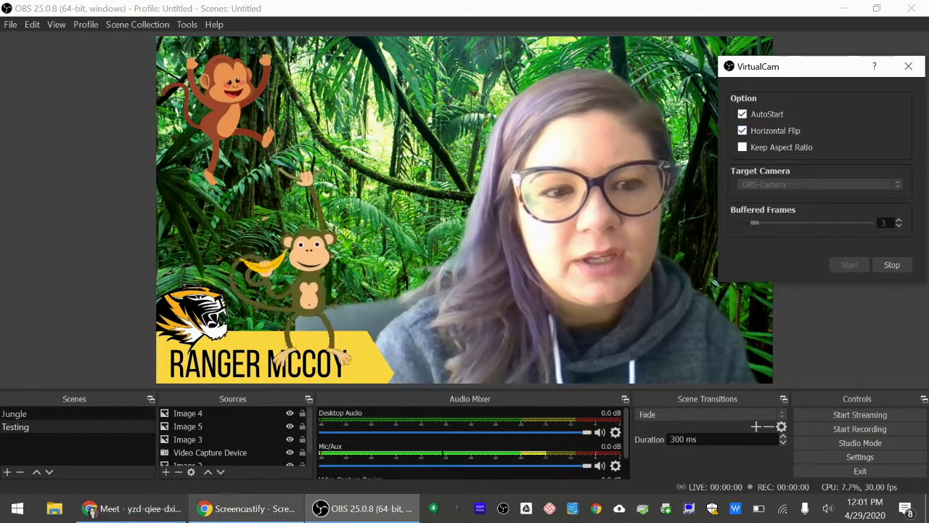
left_click(134, 508)
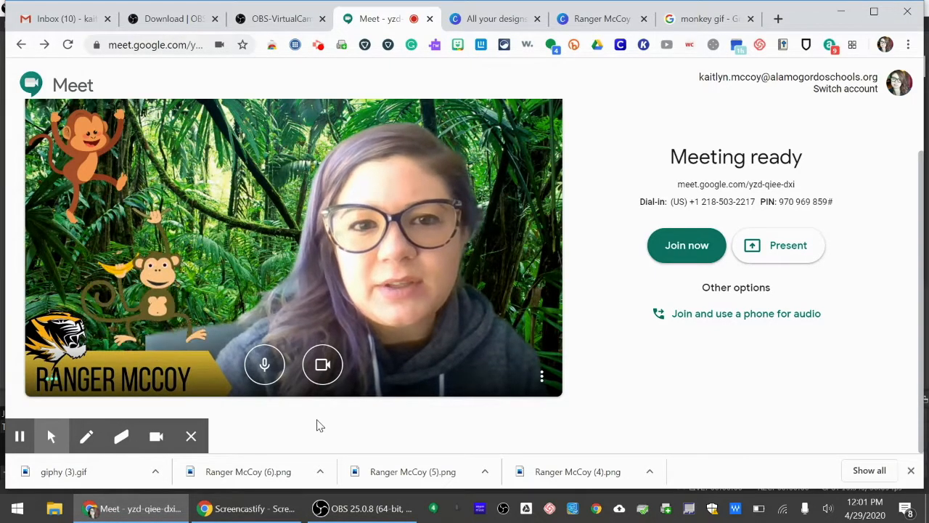
mouse_move(127, 510)
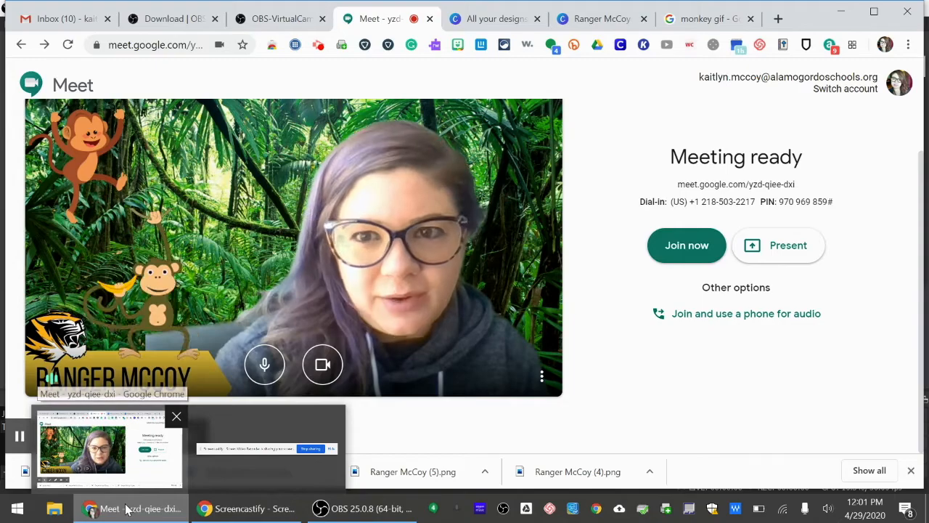